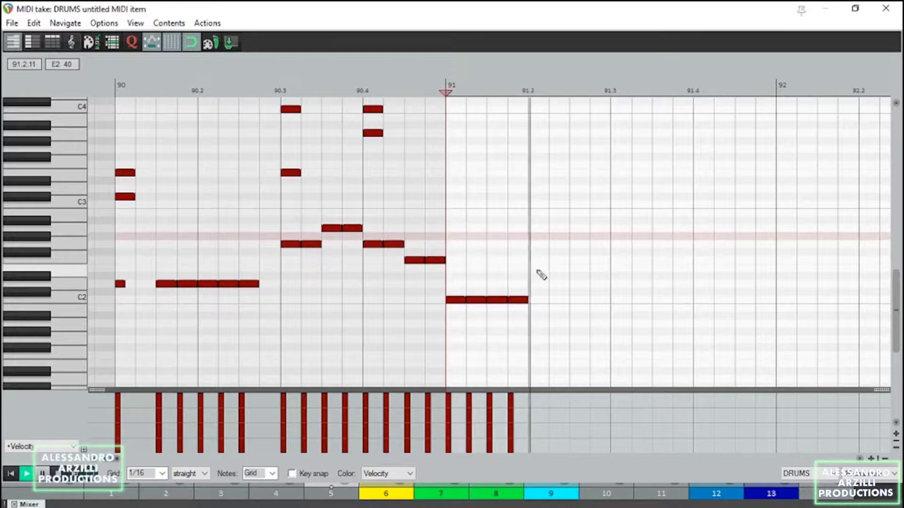
# - Add a D2 snare note at 91.2, copy the preceding three kick notes directly after it, and play the pattern back
pyautogui.click(537, 284)
pyautogui.moveTo(476, 295); pyautogui.dragTo(522, 320)
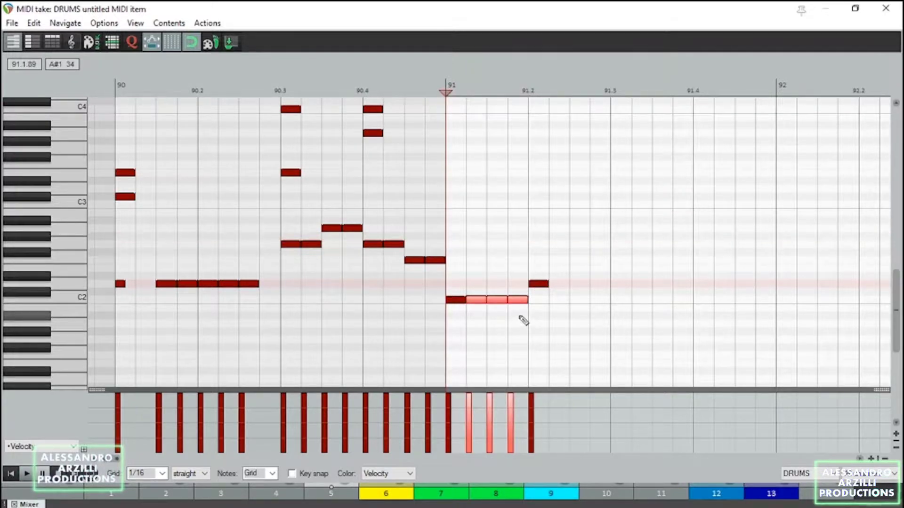
pyautogui.hotkey('ctrl', 'c')
pyautogui.click(555, 302)
pyautogui.hotkey('ctrl', 'v')
pyautogui.click(456, 210)
pyautogui.press('space')
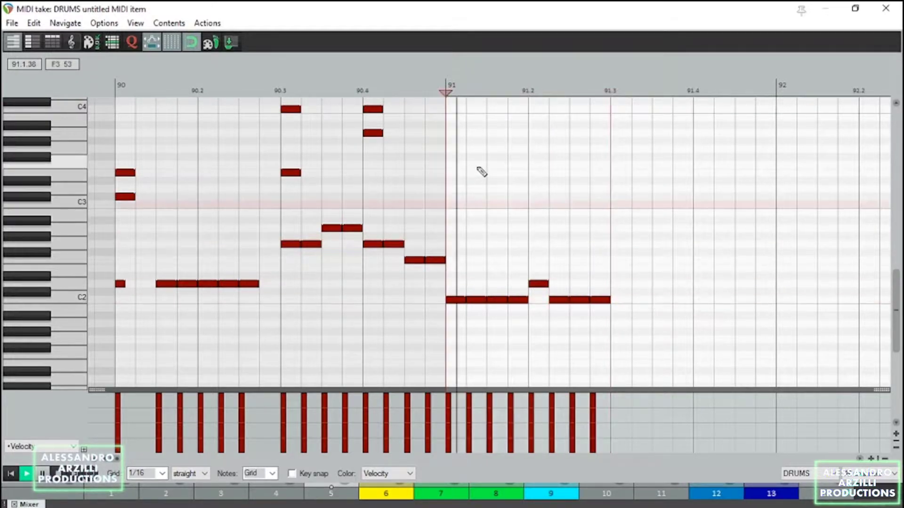
pyautogui.press('space')
# - Duplicate the eight-note kick and snare pattern from bar 91 three times to fill up to bar 93, and play it
pyautogui.moveTo(659, 259); pyautogui.dragTo(443, 308)
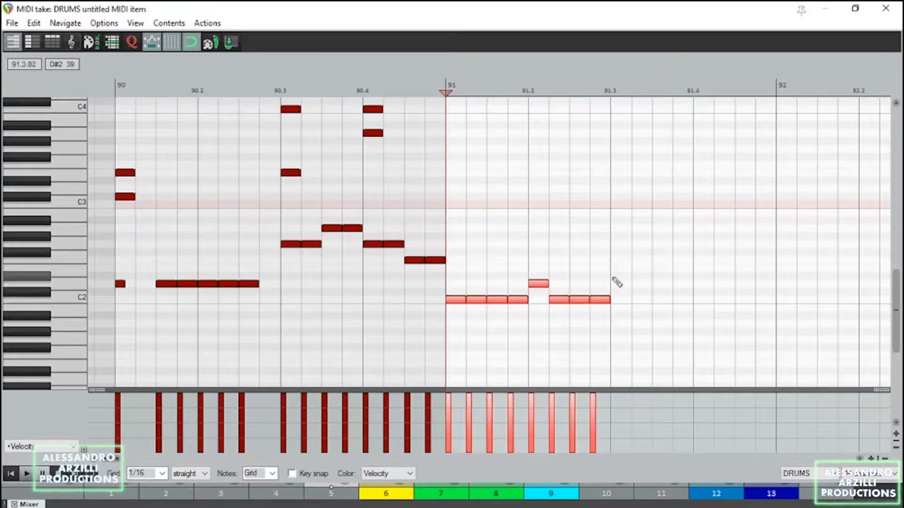
pyautogui.scroll(-2, 622, 276)
pyautogui.hotkey('ctrl', 'c')
pyautogui.hotkey('ctrl', 'v')
pyautogui.scroll(-2, 706, 233)
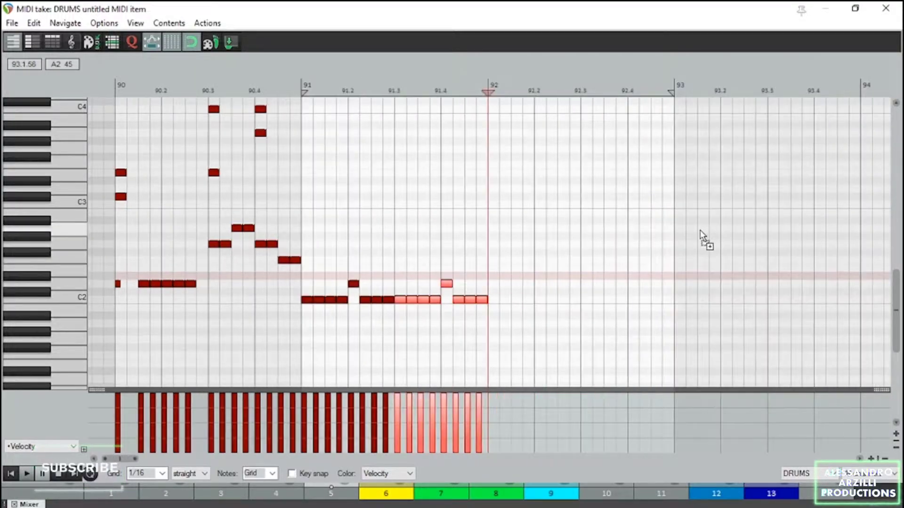
pyautogui.hotkey('ctrl', 'v')
pyautogui.hotkey('ctrl', 'v')
pyautogui.click(303, 208)
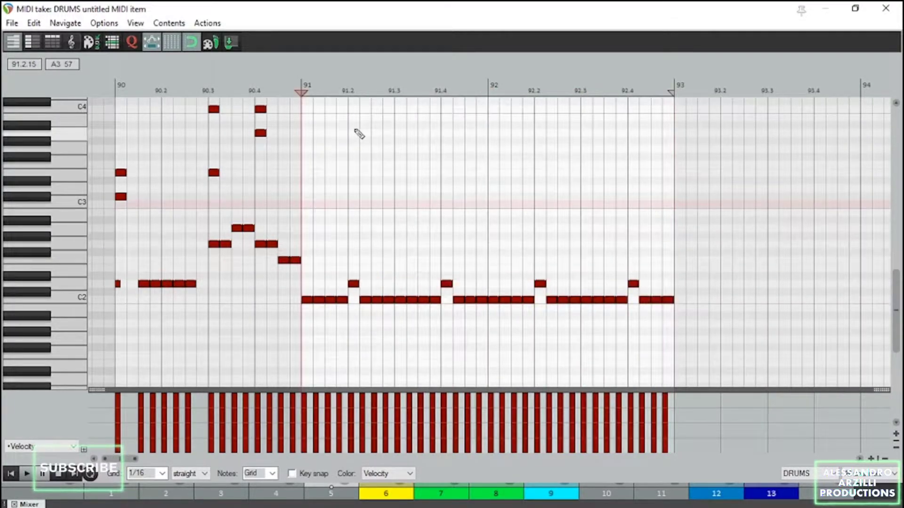
pyautogui.press('space')
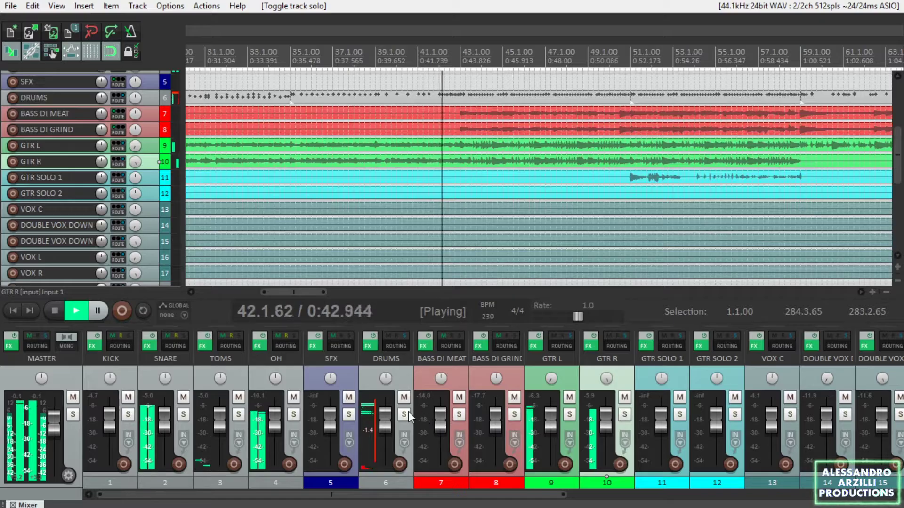
# - Solo the DRUMS track and examine the MIDI notes of the drum item around bars 43 to 50
pyautogui.click(408, 413)
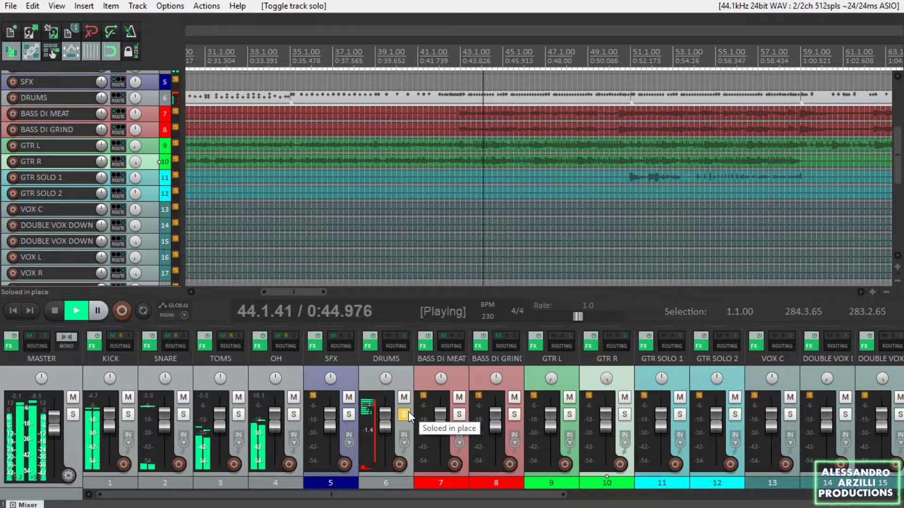
pyautogui.click(473, 97)
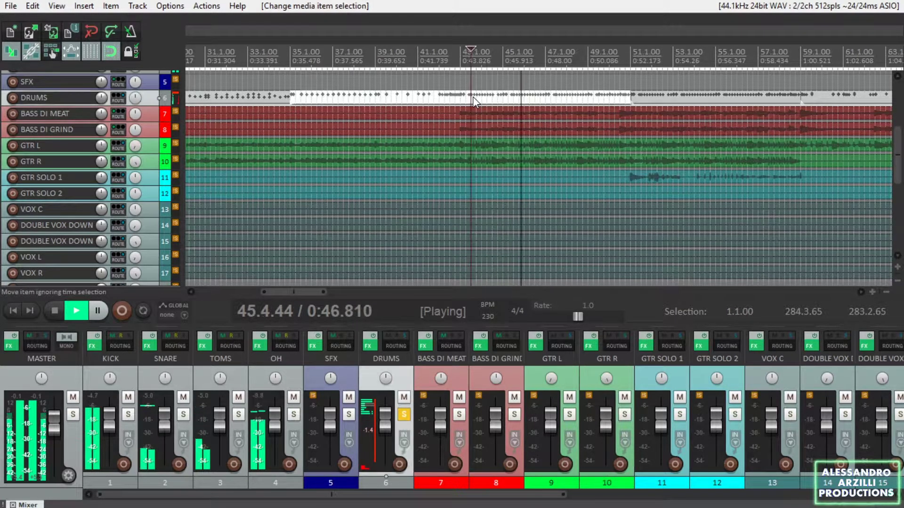
pyautogui.doubleClick(473, 97)
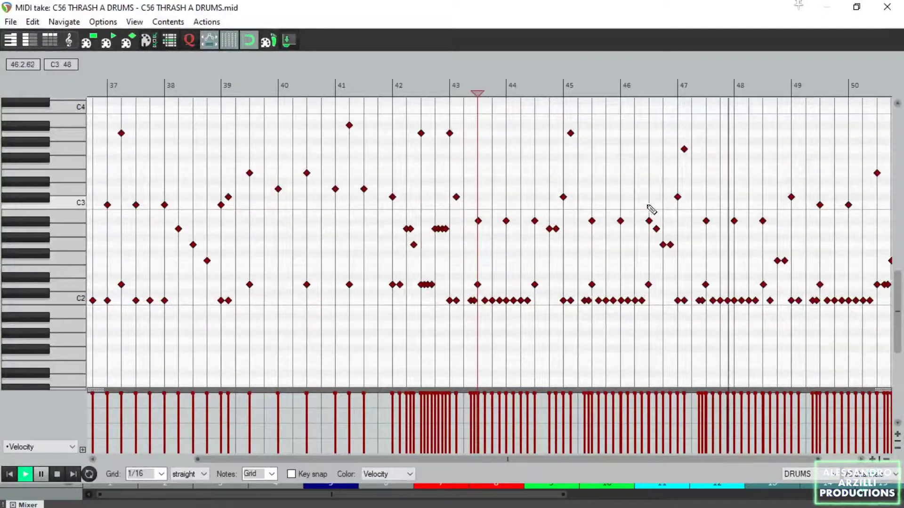
pyautogui.scroll(4, 748, 217)
pyautogui.scroll(5, 748, 217)
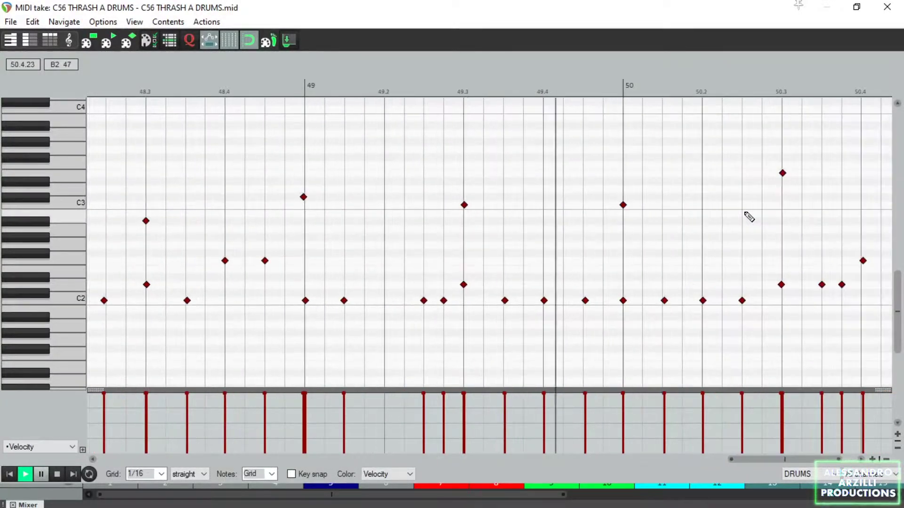
pyautogui.scroll(-3, 744, 215)
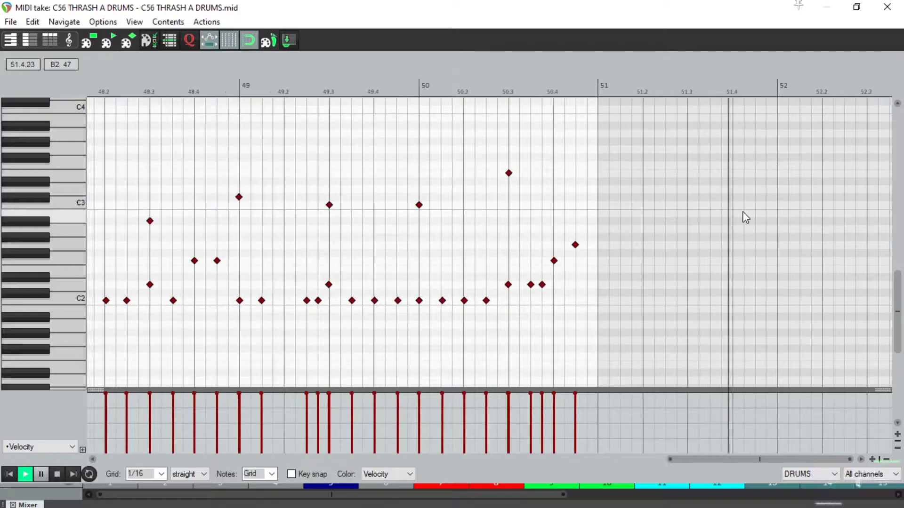
pyautogui.press('Escape')
# - Open the DRUMS item that starts at bar 51 and examine its MIDI notes through to bar 59
pyautogui.click(723, 98)
pyautogui.doubleClick(723, 98)
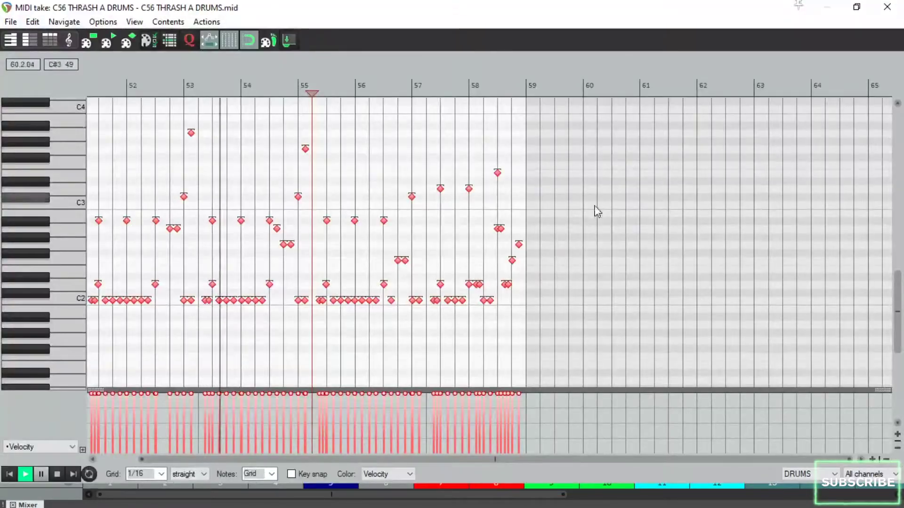
pyautogui.scroll(5, 596, 210)
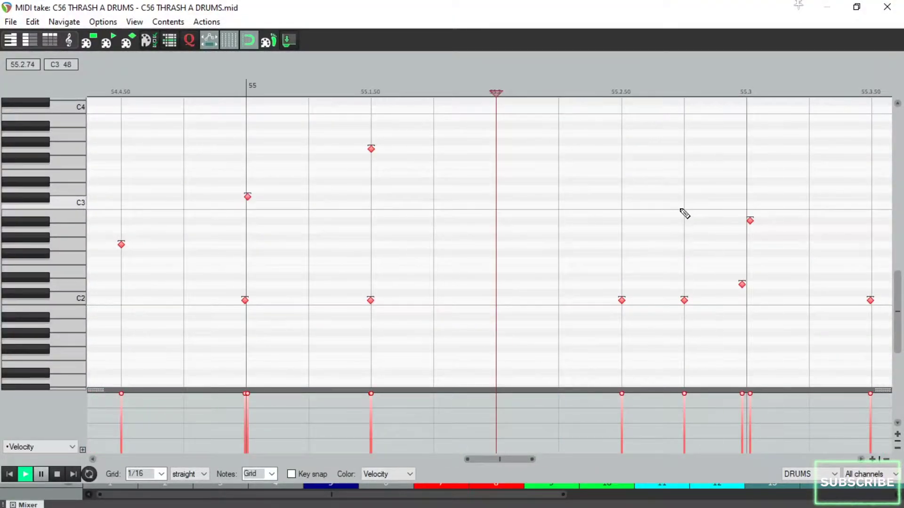
pyautogui.scroll(3, 684, 213)
pyautogui.scroll(-5, 686, 213)
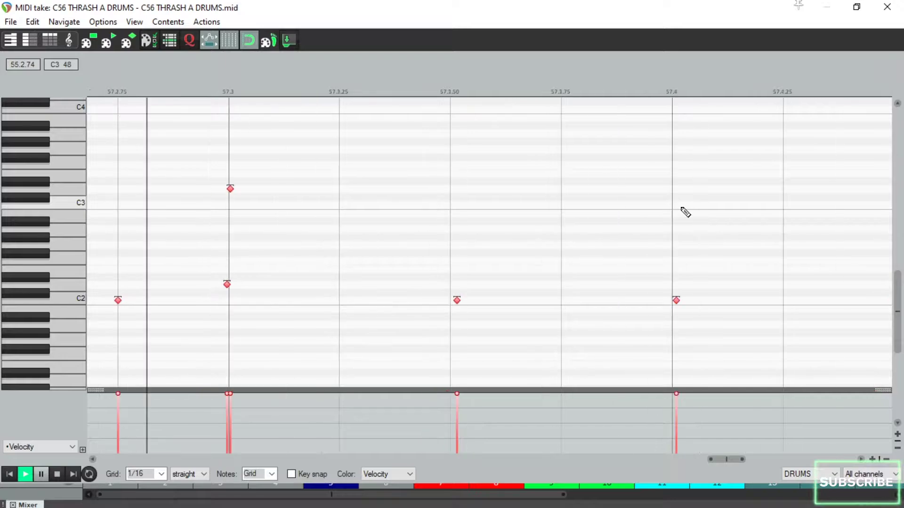
pyautogui.scroll(-3, 687, 211)
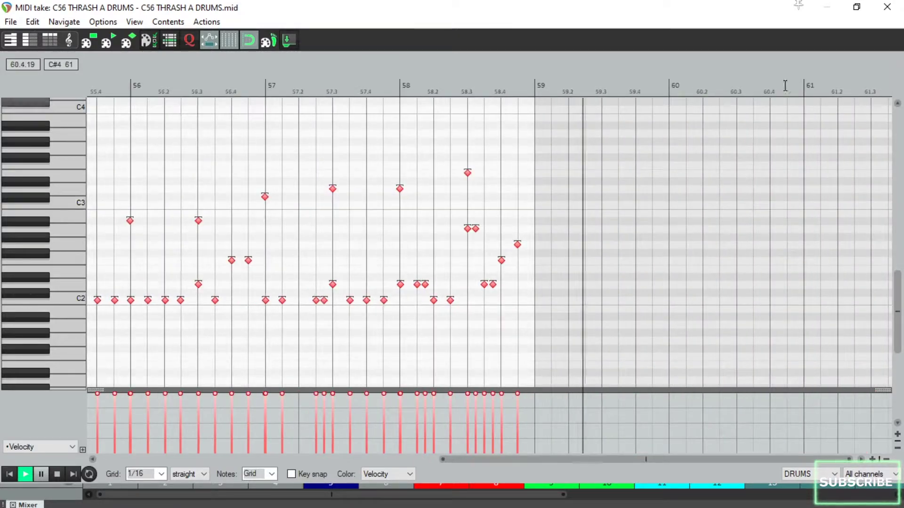
pyautogui.press('Escape')
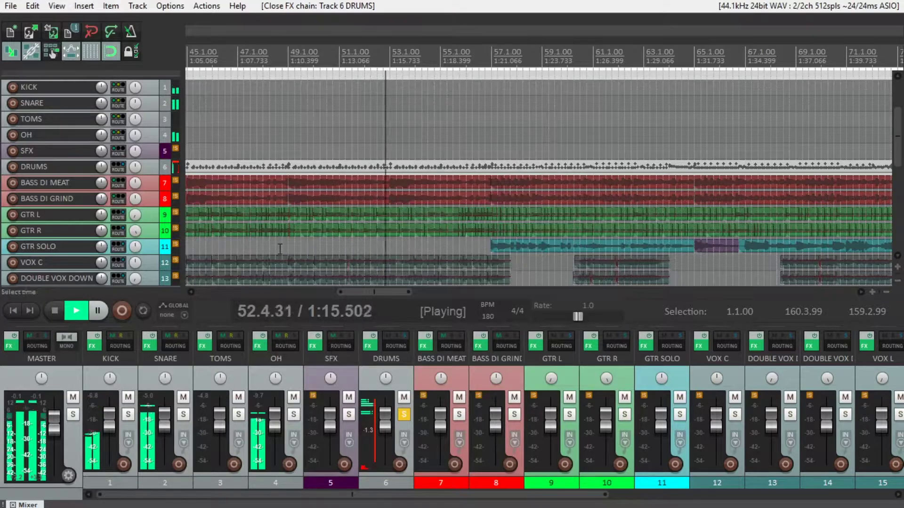
# - Stop playback with the cursor back at the project start, and unsolo the DRUMS track
pyautogui.press('space')
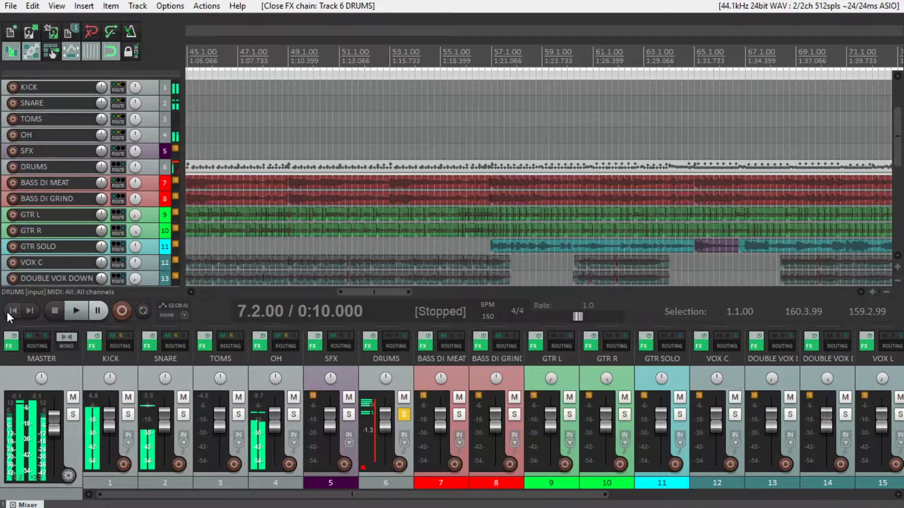
pyautogui.click(7, 311)
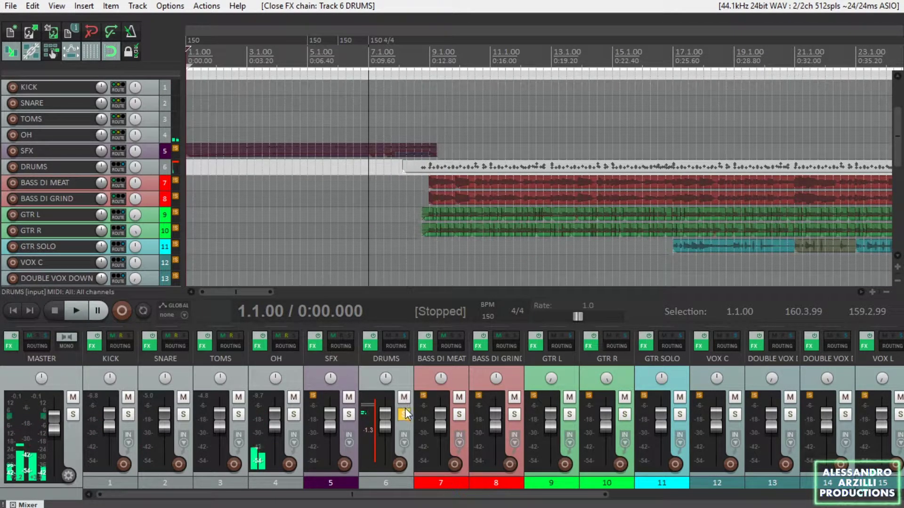
pyautogui.click(404, 415)
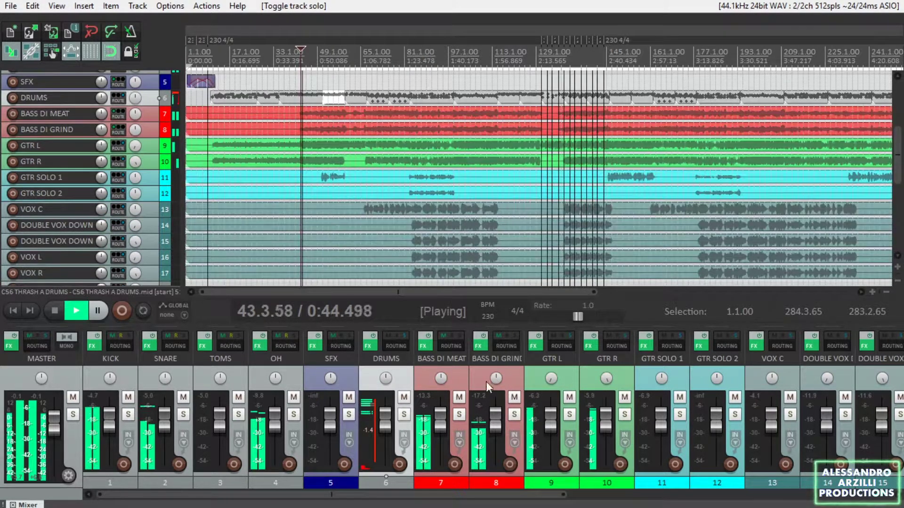
# - Solo BASS DI MEAT, review its ReaComp, BOD, NadIR and ReaEQ effects, and compare the sound with the chain bypassed
pyautogui.click(459, 415)
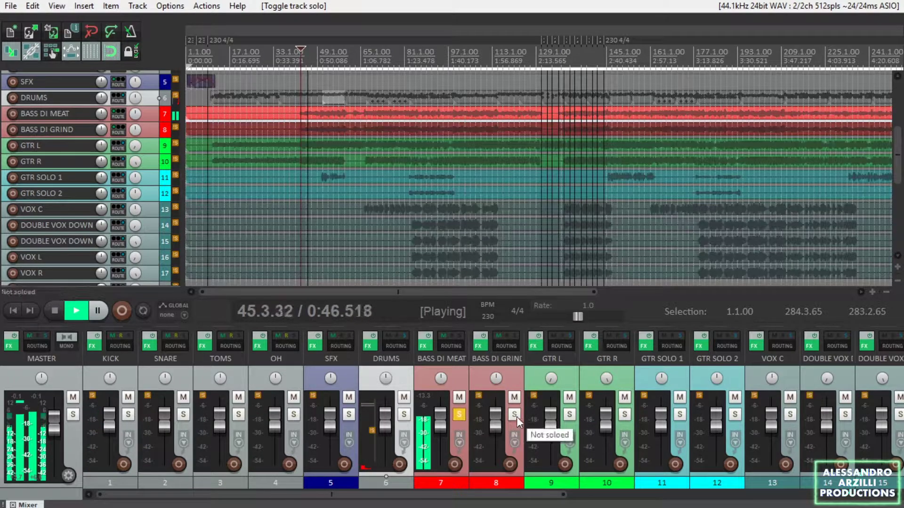
pyautogui.click(428, 347)
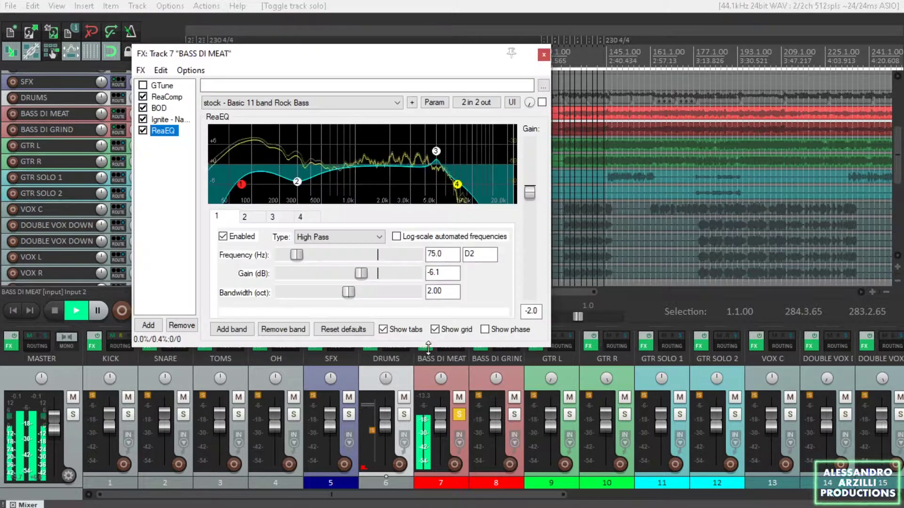
pyautogui.click(165, 97)
pyautogui.click(159, 109)
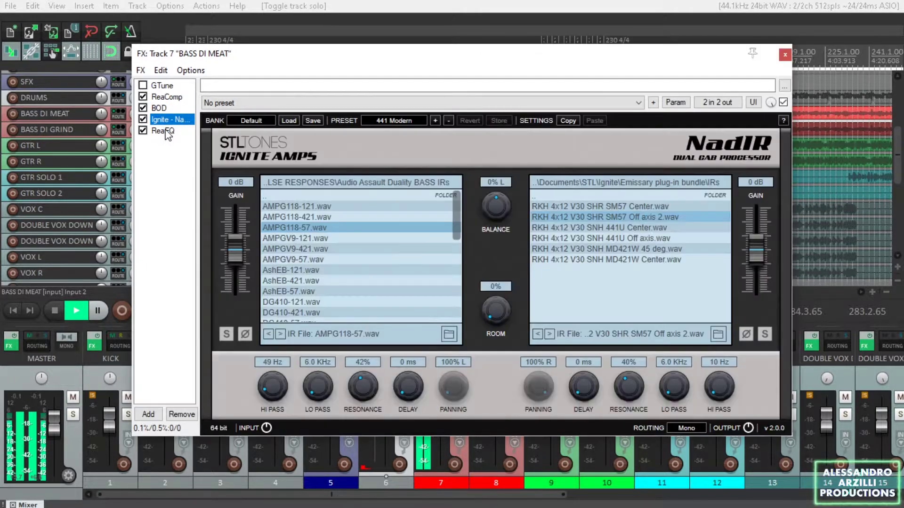
pyautogui.click(166, 132)
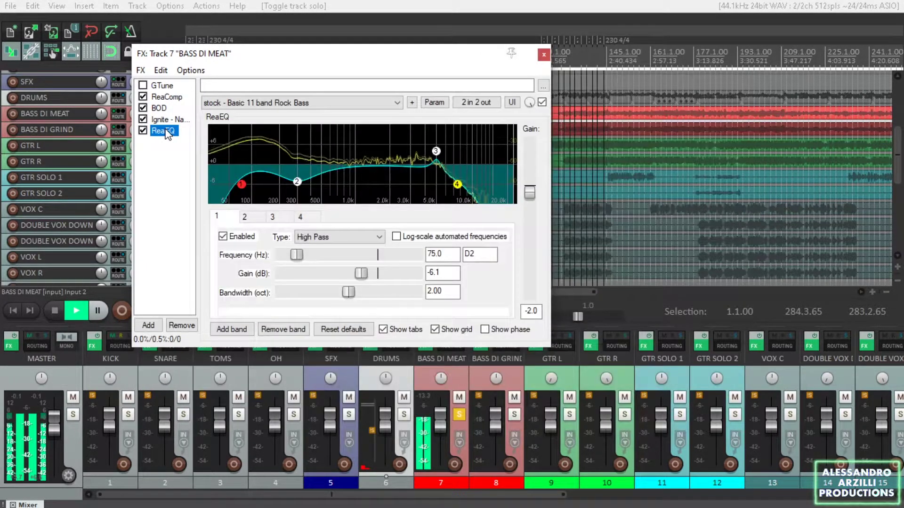
pyautogui.click(544, 54)
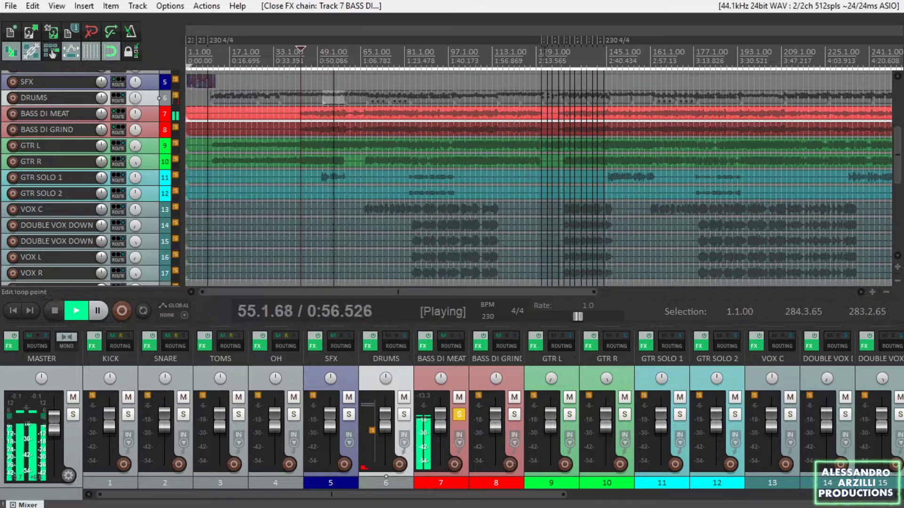
pyautogui.click(430, 334)
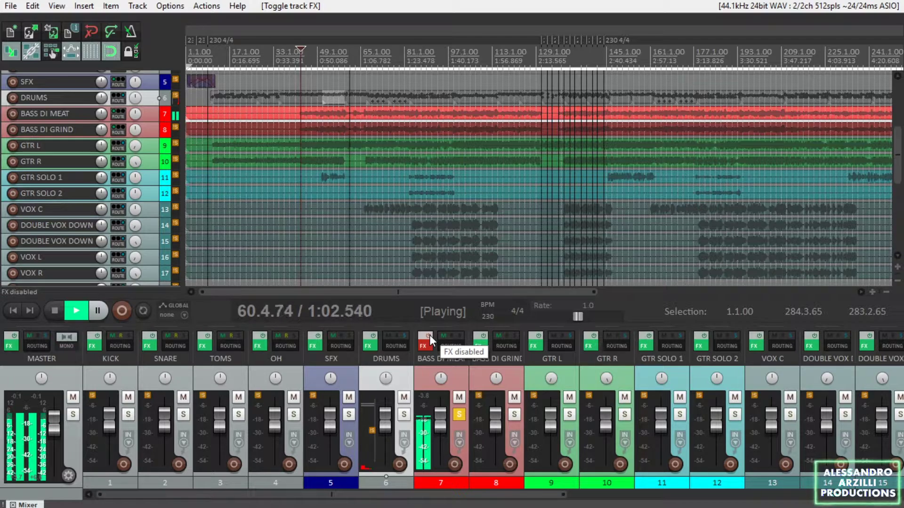
pyautogui.click(428, 334)
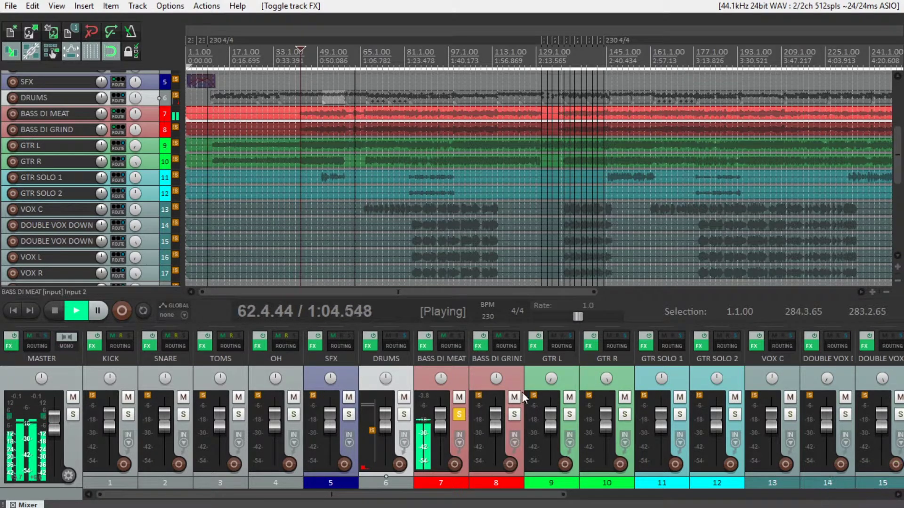
# - Solo BASS DI GRIND too and review its ReaComp, BOD, NadIR and ReaEQ effects, bypassing ReaEQ for comparison
pyautogui.click(513, 415)
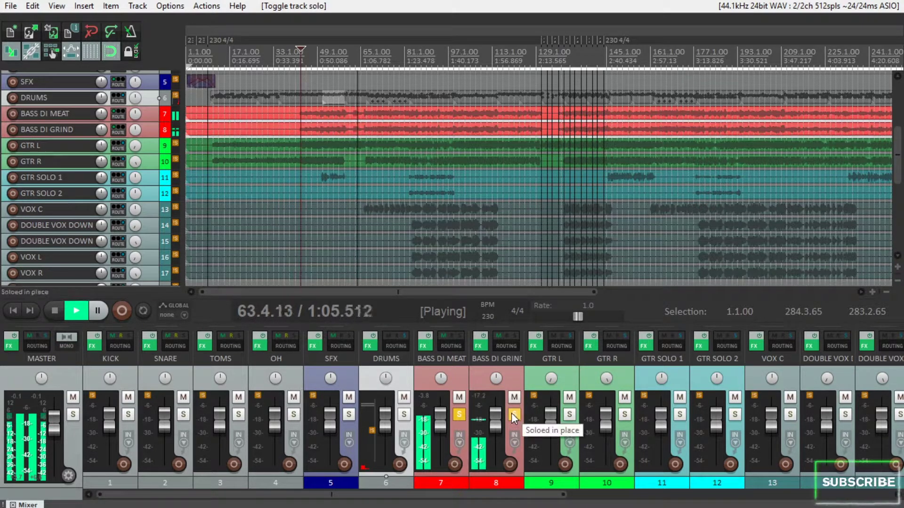
pyautogui.click(479, 347)
pyautogui.click(166, 97)
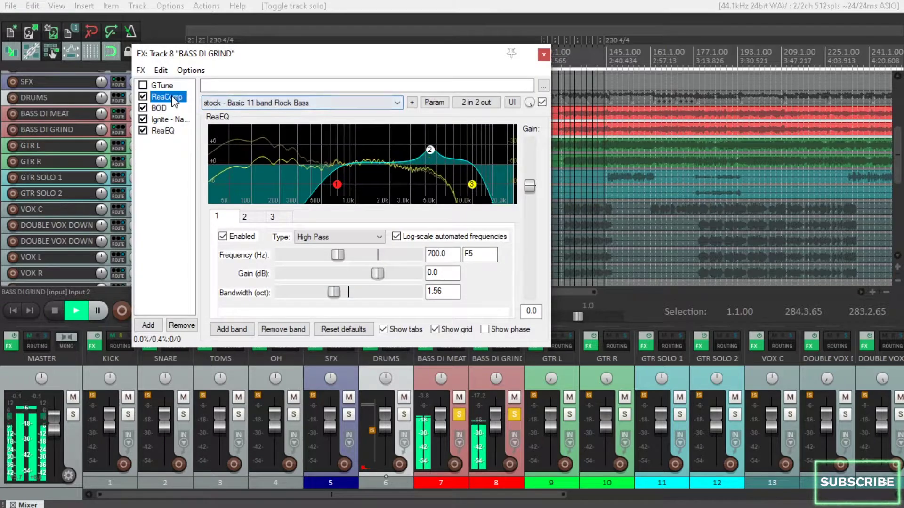
pyautogui.click(159, 109)
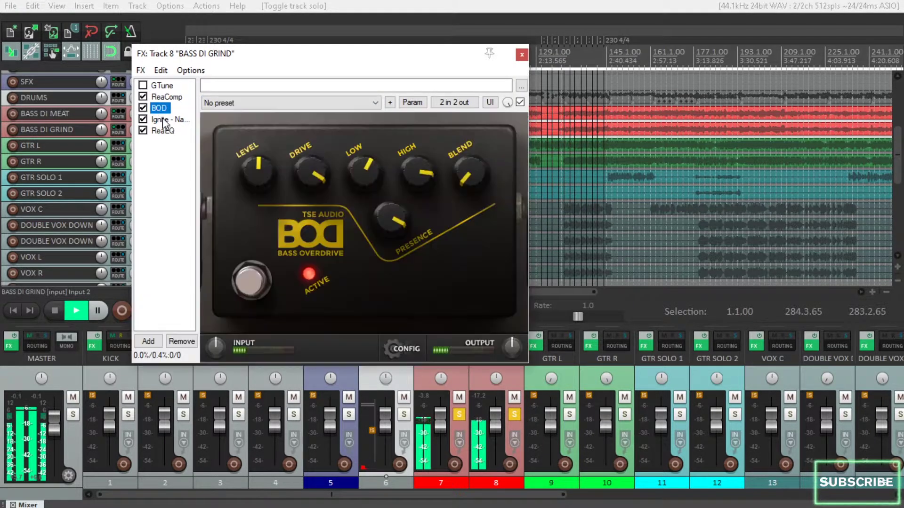
pyautogui.click(164, 121)
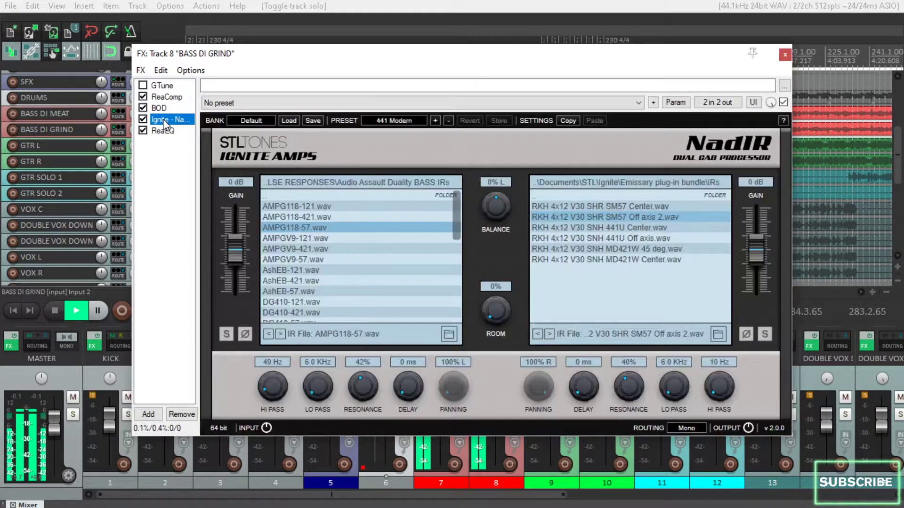
pyautogui.click(164, 131)
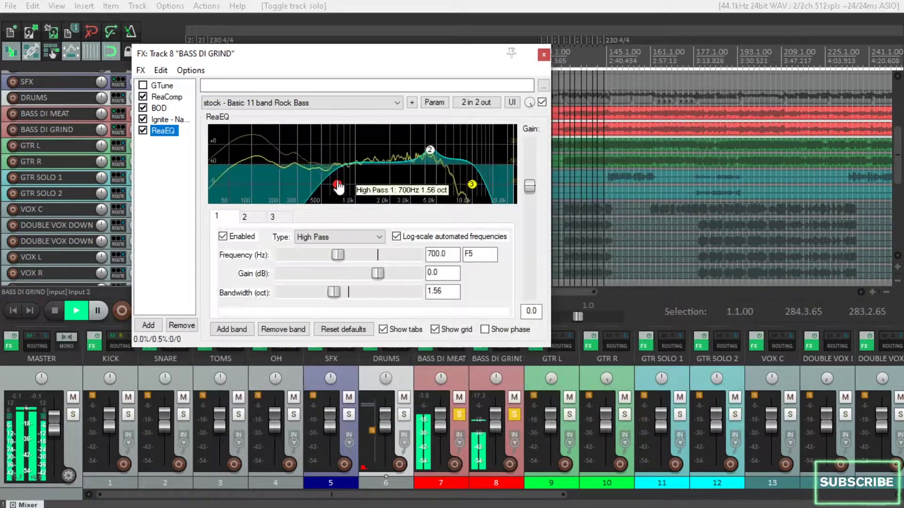
pyautogui.click(143, 131)
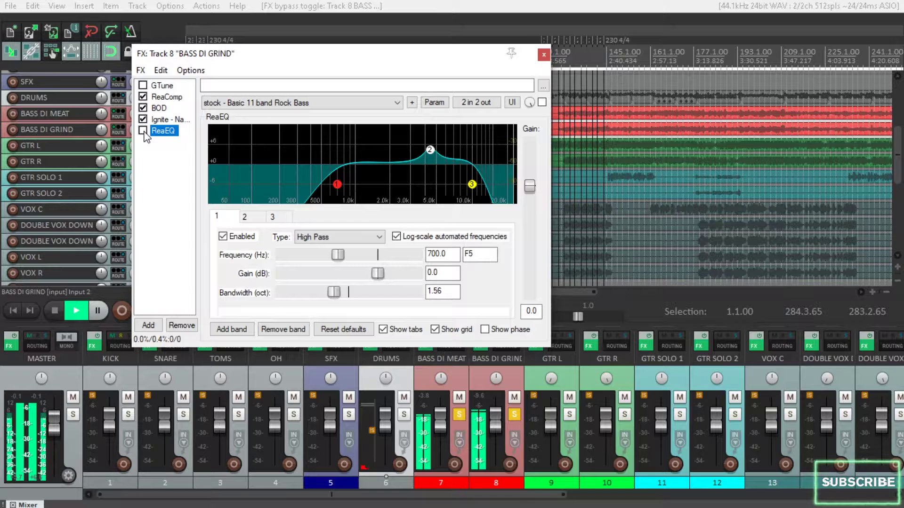
pyautogui.click(544, 54)
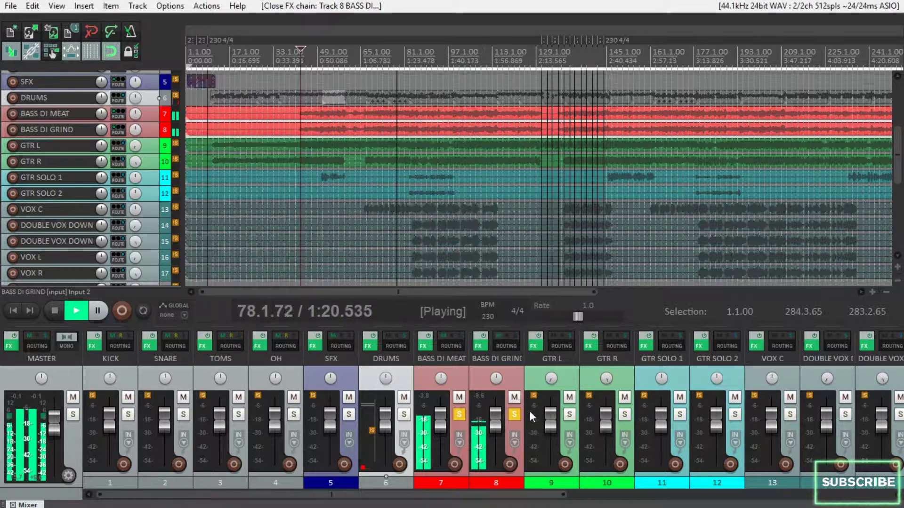
# - Compare the two bass layers by listening to BASS DI MEAT alone and BASS DI GRIND alone
pyautogui.click(517, 414)
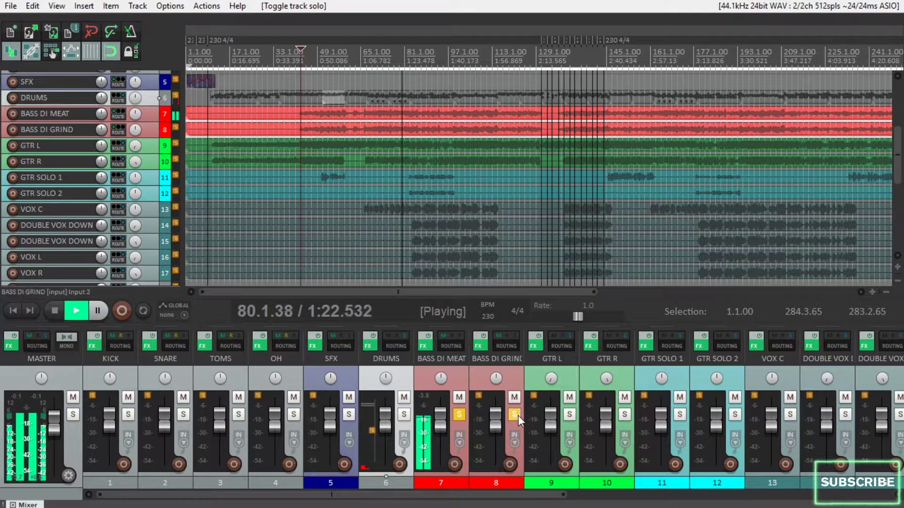
pyautogui.click(461, 414)
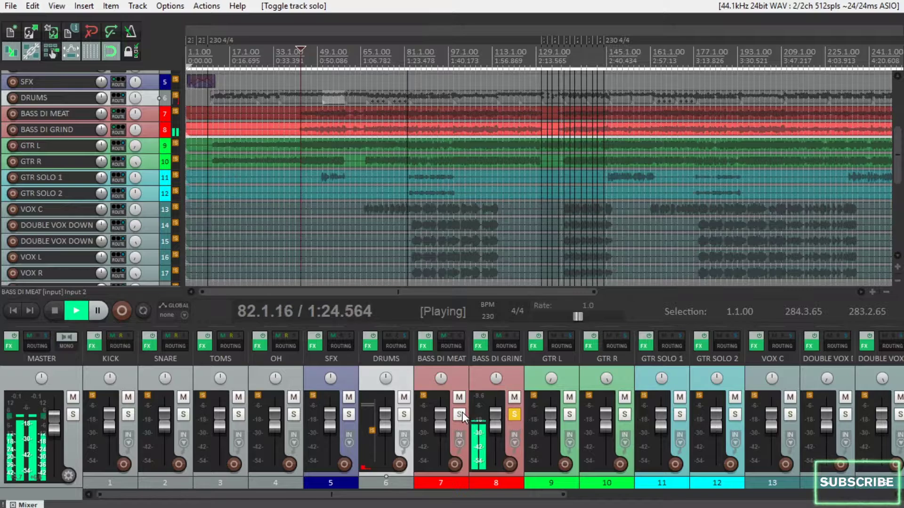
# - Listen to both bass layers together, add the soloed DRUMS track for comparison, and unsolo DRUMS
pyautogui.click(460, 414)
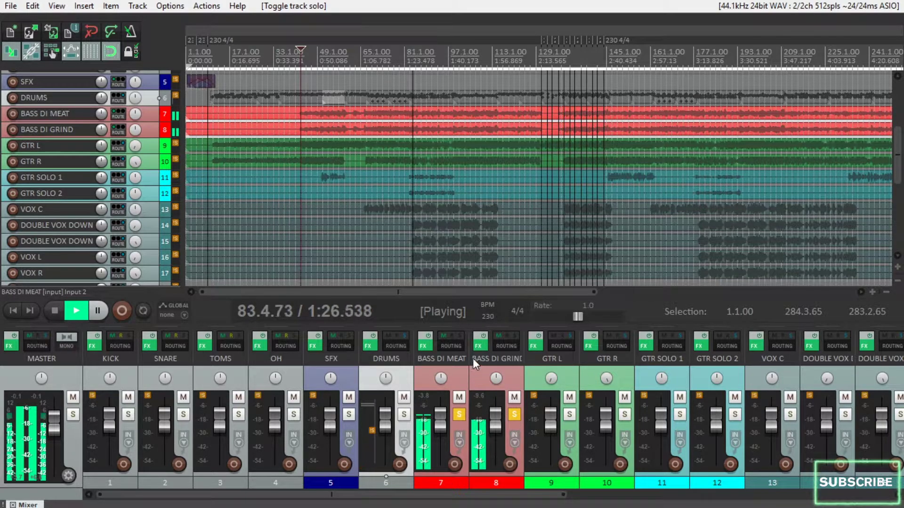
pyautogui.click(406, 414)
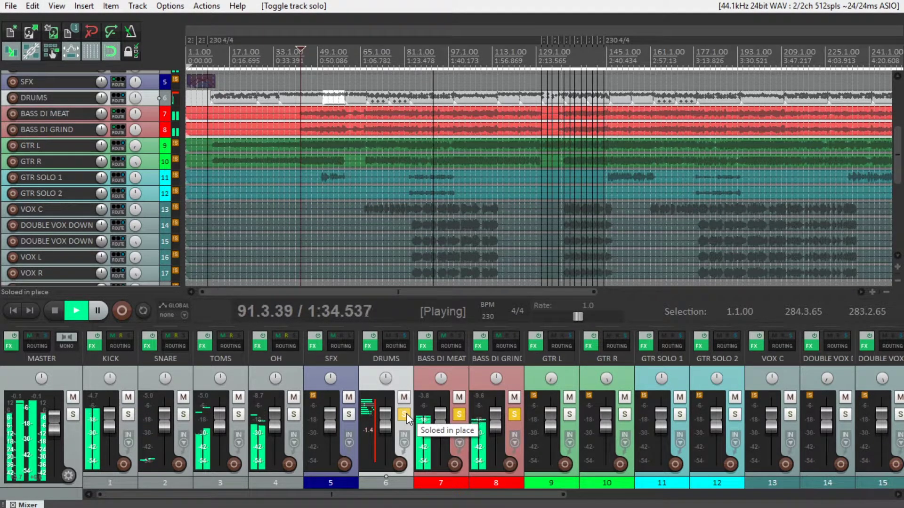
pyautogui.click(406, 414)
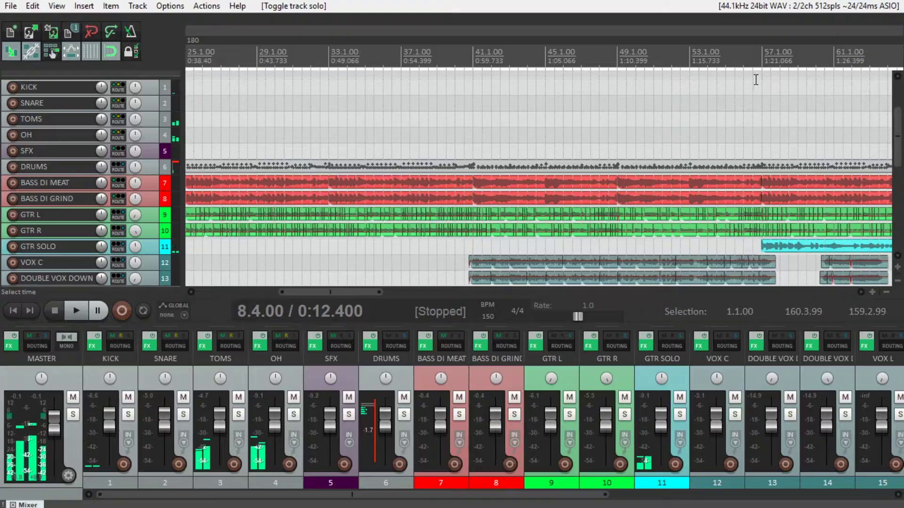
# - In the 150 BPM project, briefly solo GTR L near the song's start and look over the mixer tracks up to the buses
pyautogui.scroll(-3, 347, 178)
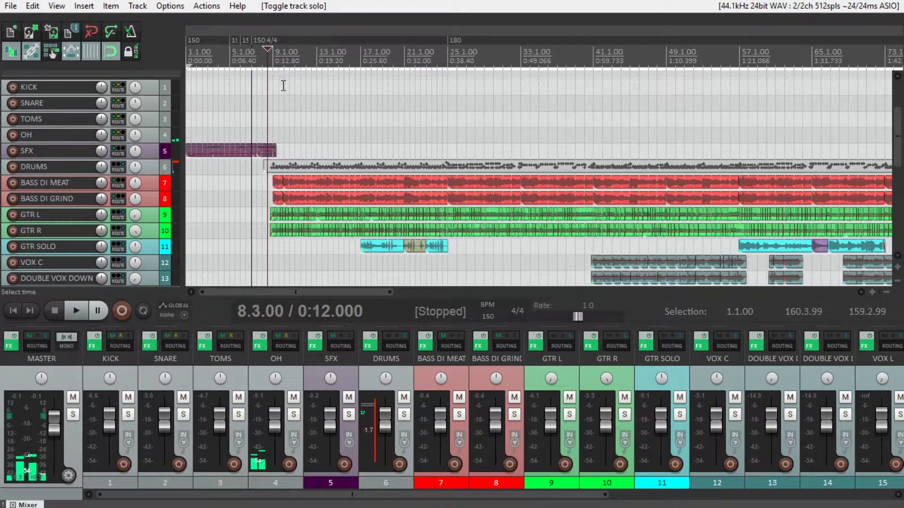
pyautogui.scroll(3, 283, 86)
pyautogui.click(571, 417)
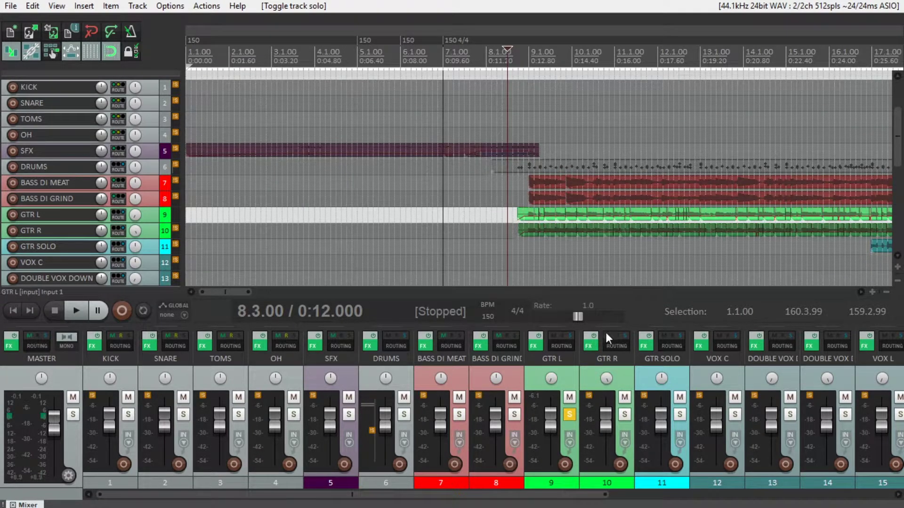
pyautogui.click(570, 417)
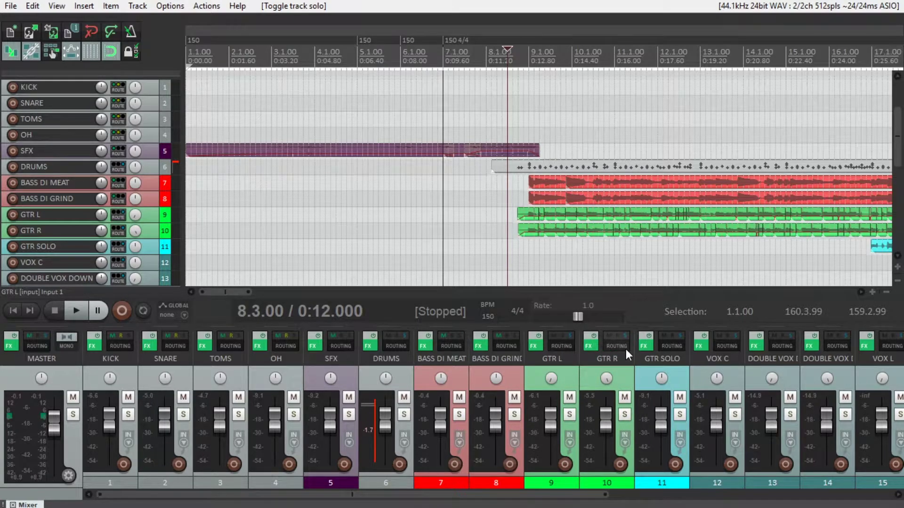
pyautogui.hscroll(3, 626, 349)
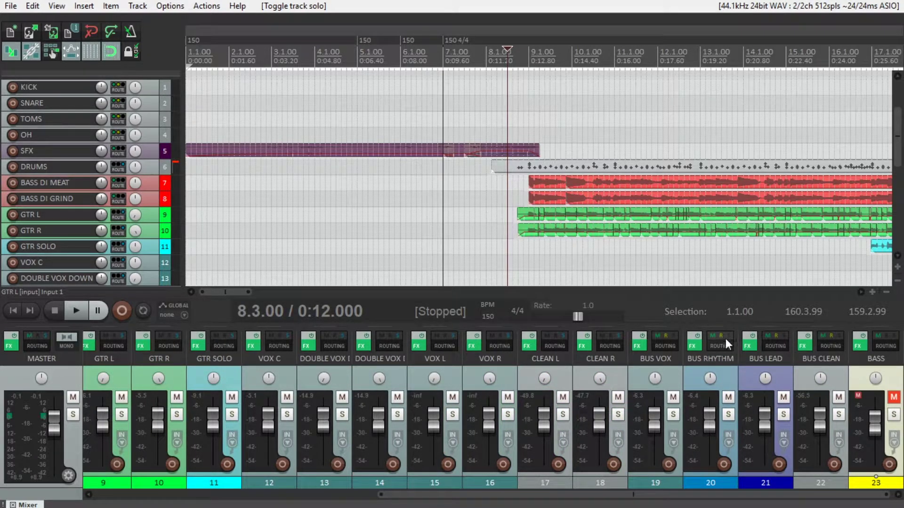
pyautogui.hscroll(-3, 656, 370)
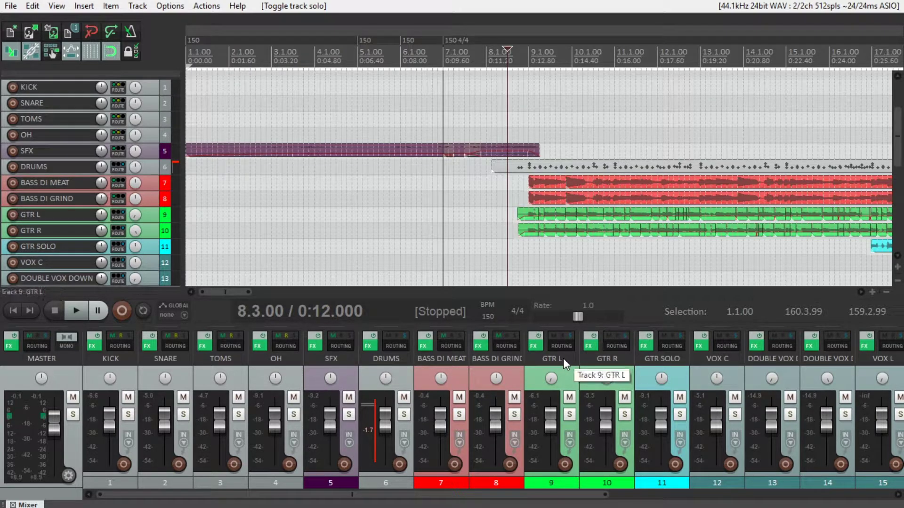
# - Review the Sigma v2 and TSB-1 effects on GTR L, close the effects chain and toggle the track's solo
pyautogui.moveTo(539, 352)
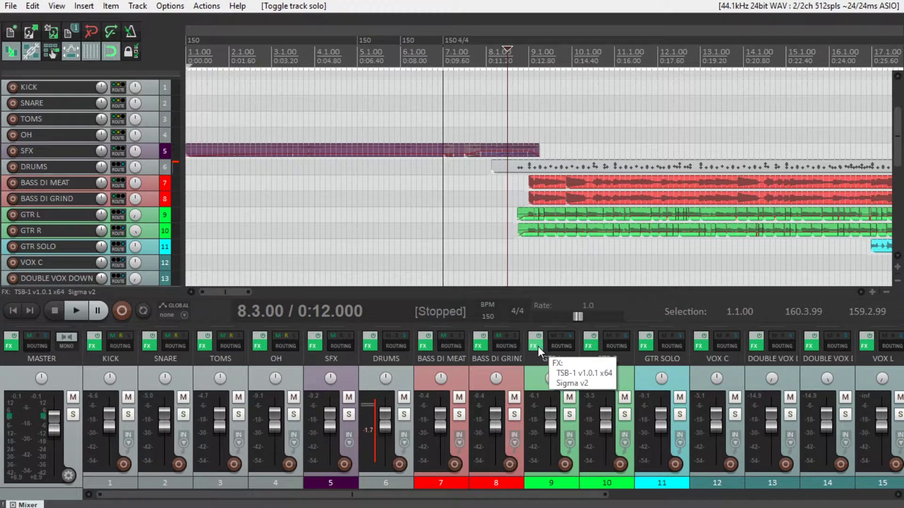
pyautogui.click(534, 346)
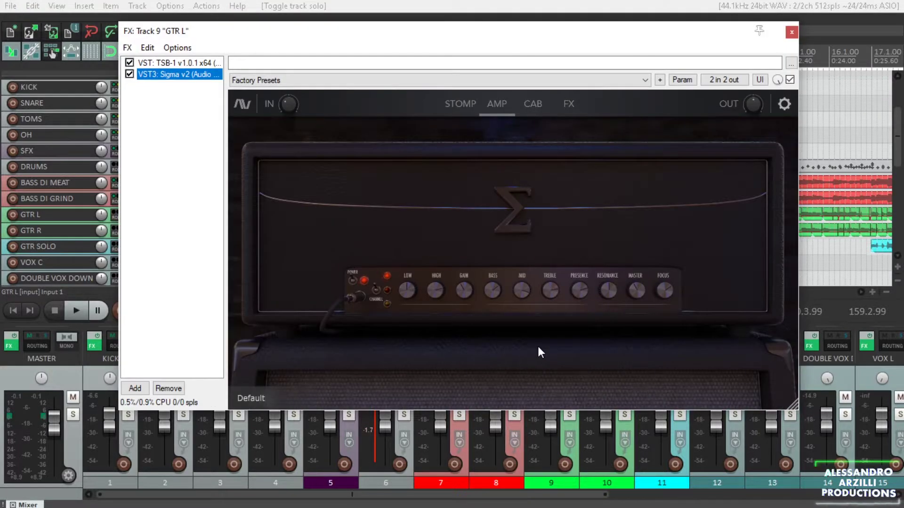
pyautogui.click(186, 64)
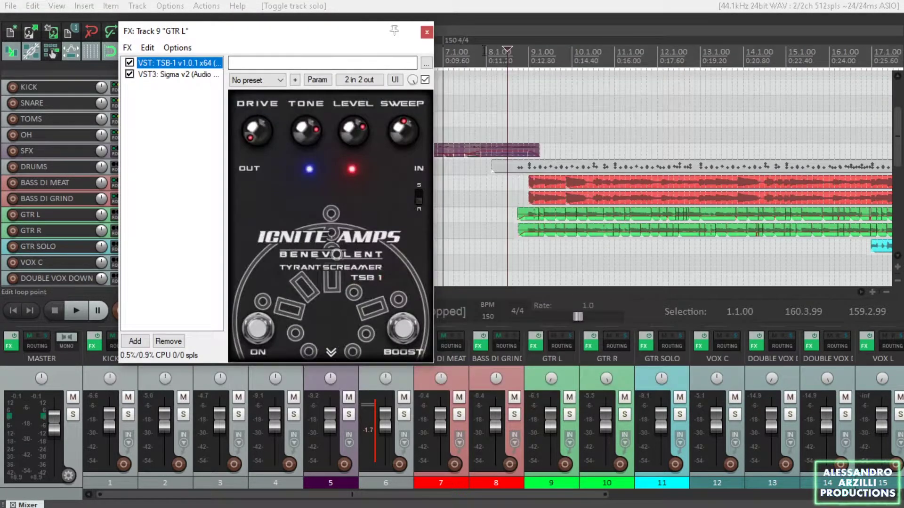
pyautogui.click(427, 32)
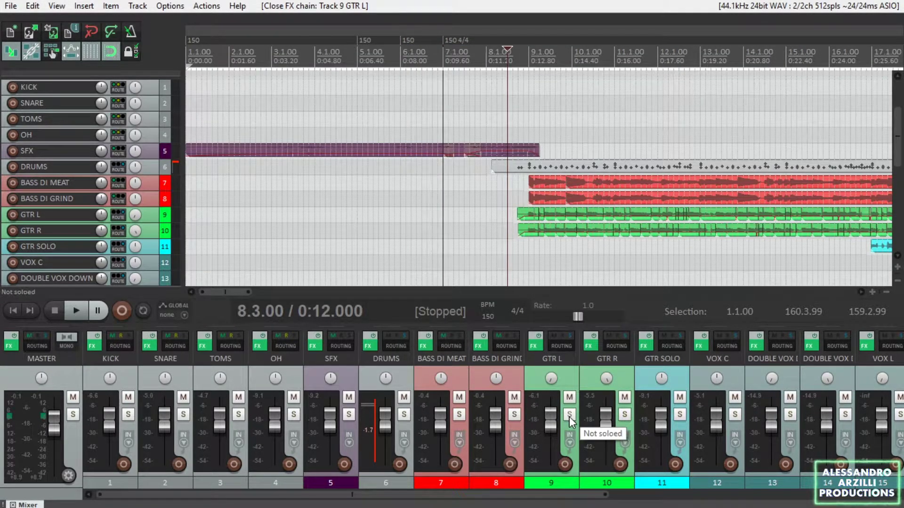
pyautogui.click(570, 416)
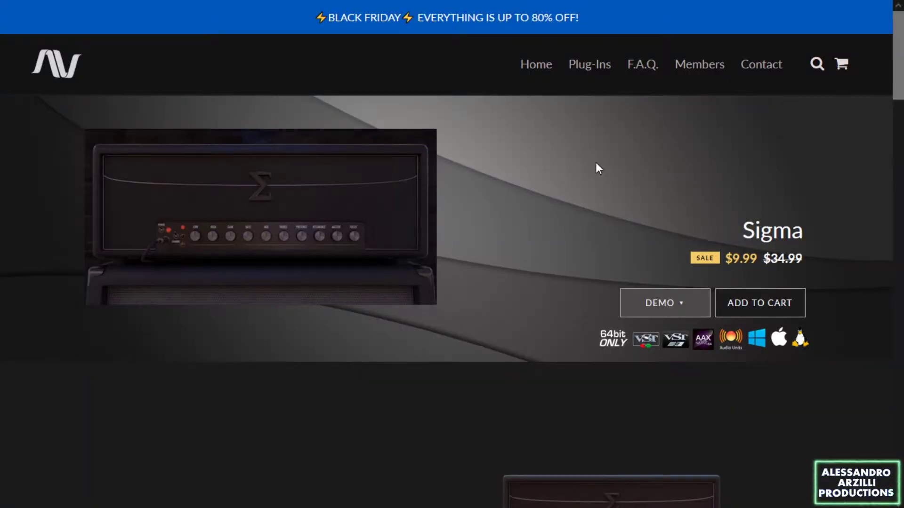
# - In the web browser, examine the product page of the Sigma amp plug-in
pyautogui.scroll(-7, 596, 163)
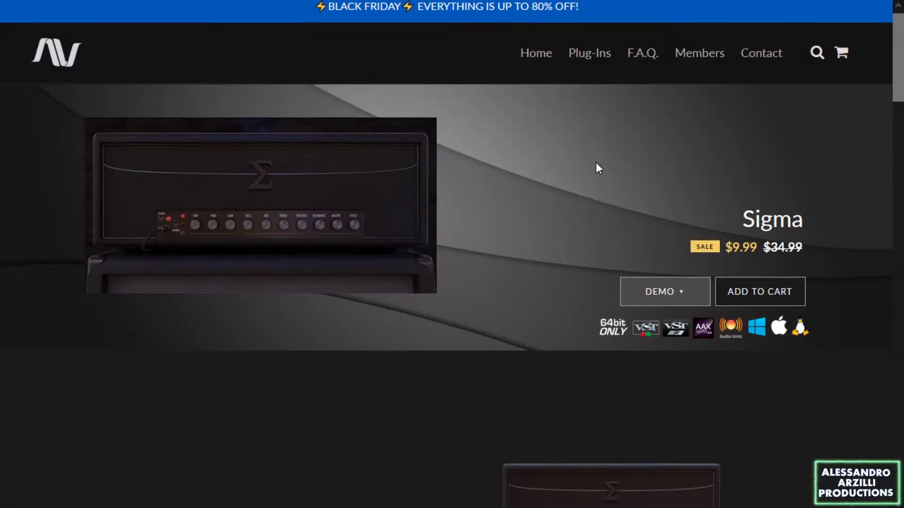
pyautogui.scroll(-8, 728, 212)
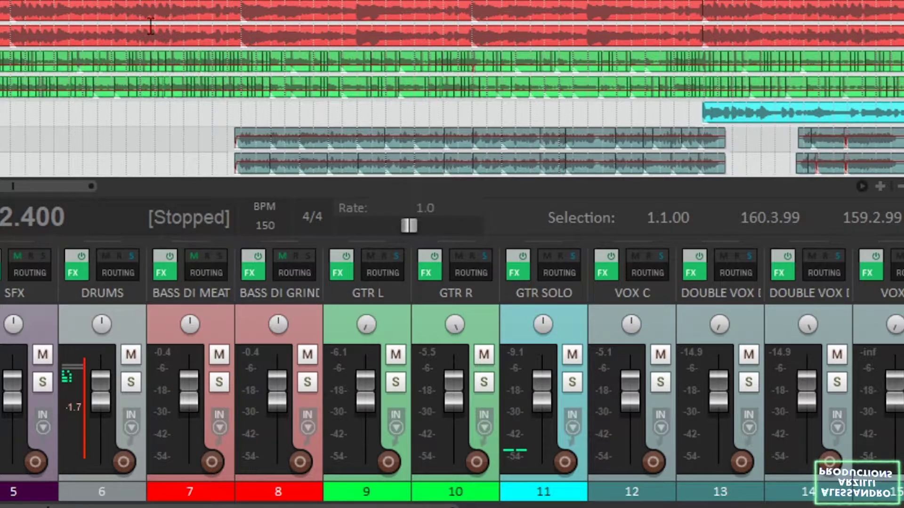
# - Back in the REAPER project, isolate GTR L briefly and examine the vocal, clean guitar and bus channels in the mixer
pyautogui.scroll(-3, 150, 25)
pyautogui.scroll(4, 441, 90)
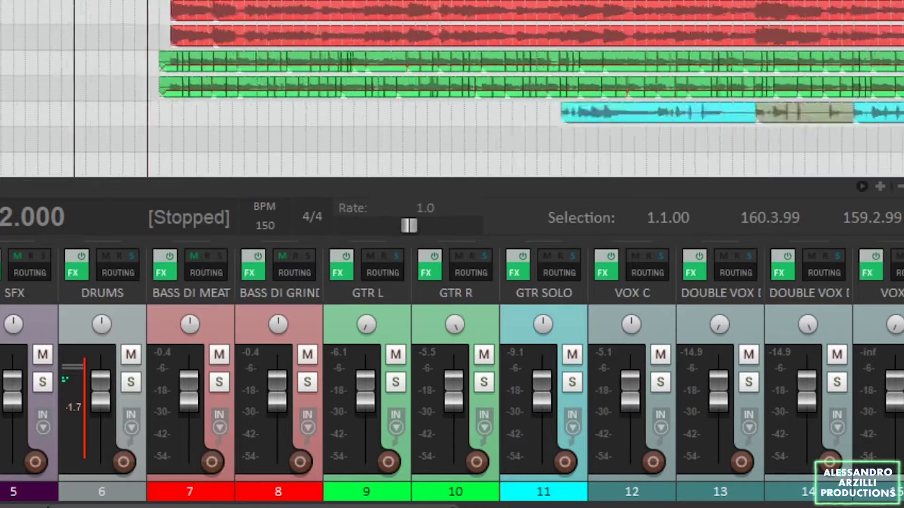
pyautogui.click(396, 383)
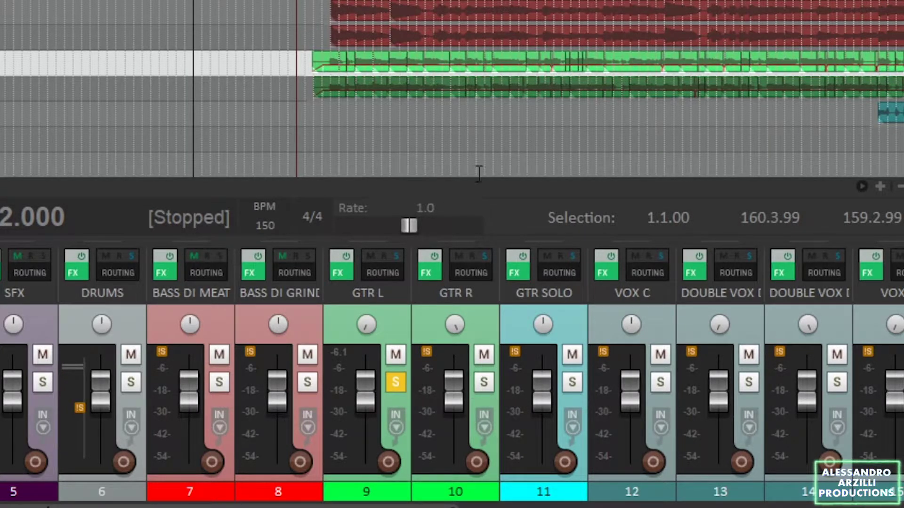
pyautogui.click(396, 387)
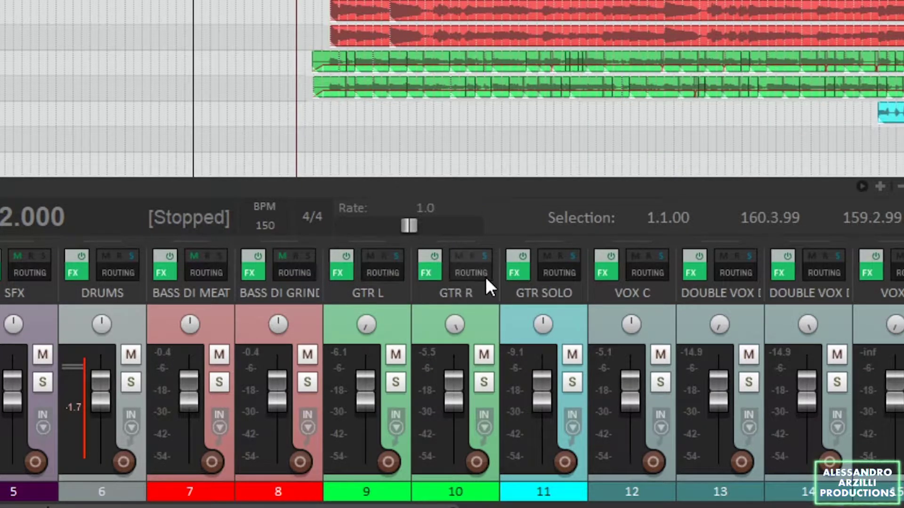
pyautogui.hscroll(8, 486, 277)
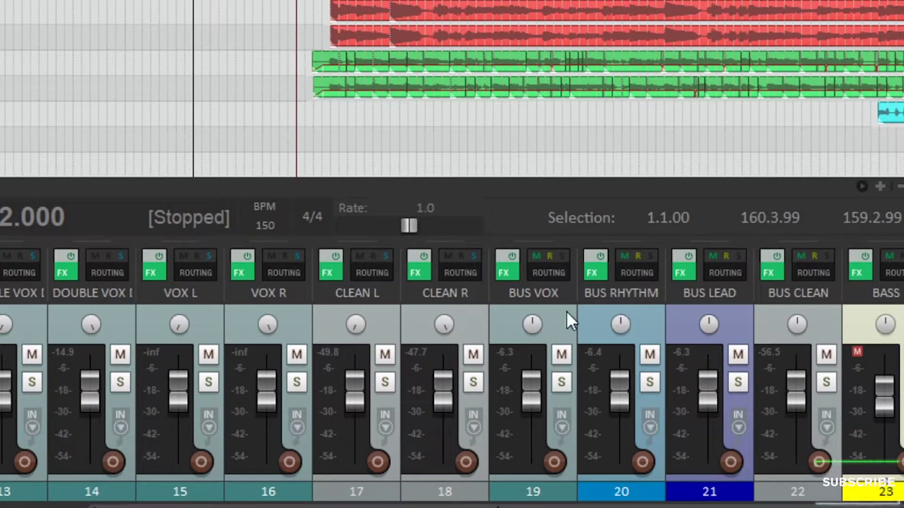
pyautogui.hscroll(-8, 567, 312)
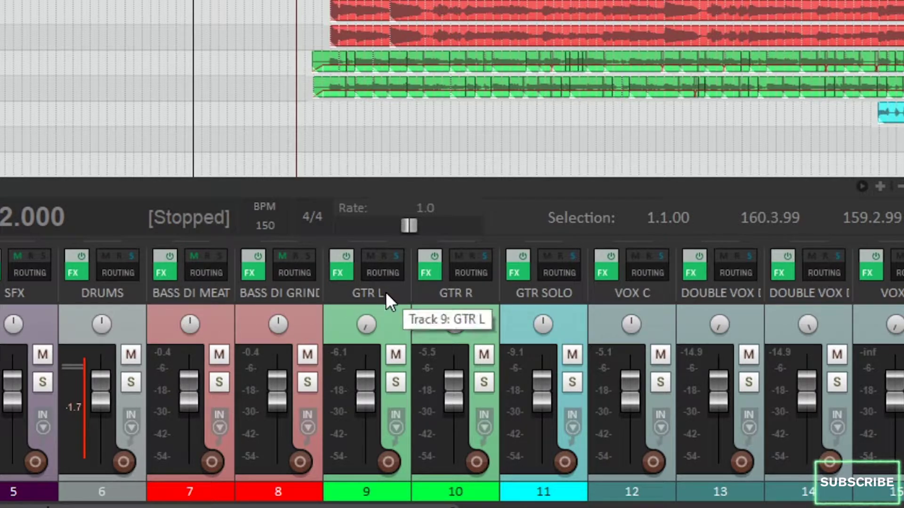
# - Check which effects are loaded on GTR L and toggle the track's solo
pyautogui.moveTo(347, 273)
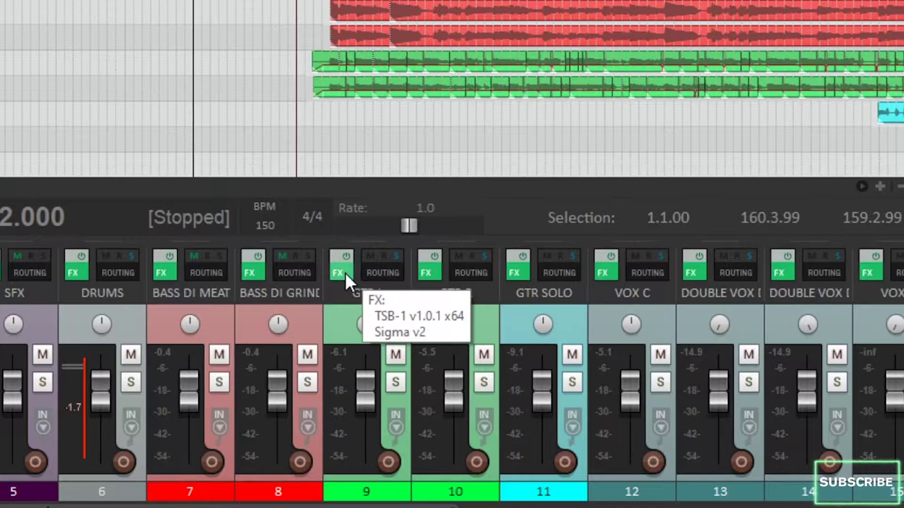
pyautogui.click(346, 272)
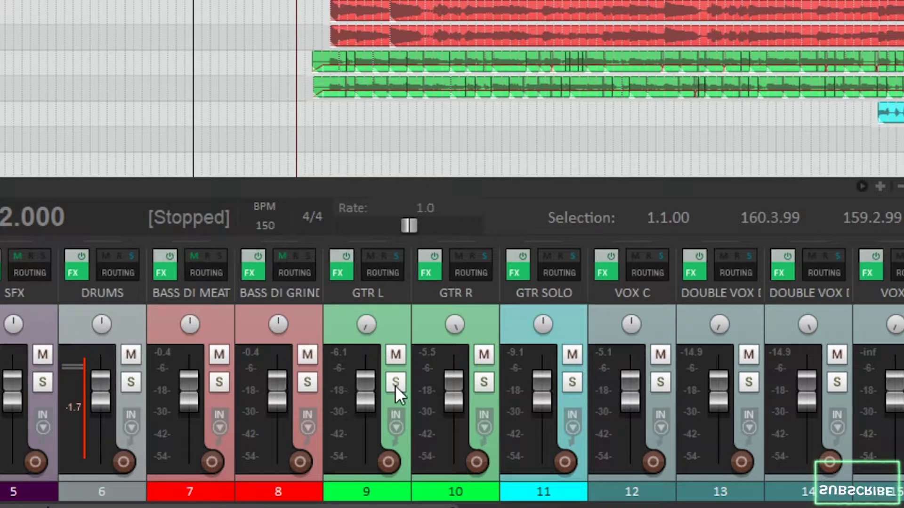
pyautogui.click(395, 384)
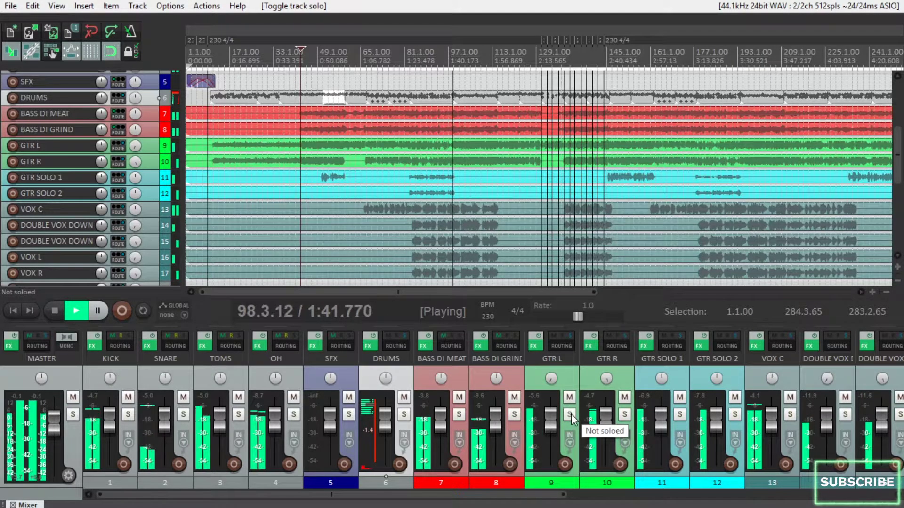
# - In the 230 BPM project, listen to GTR L alone and together with GTR R, and clear both solos
pyautogui.click(570, 414)
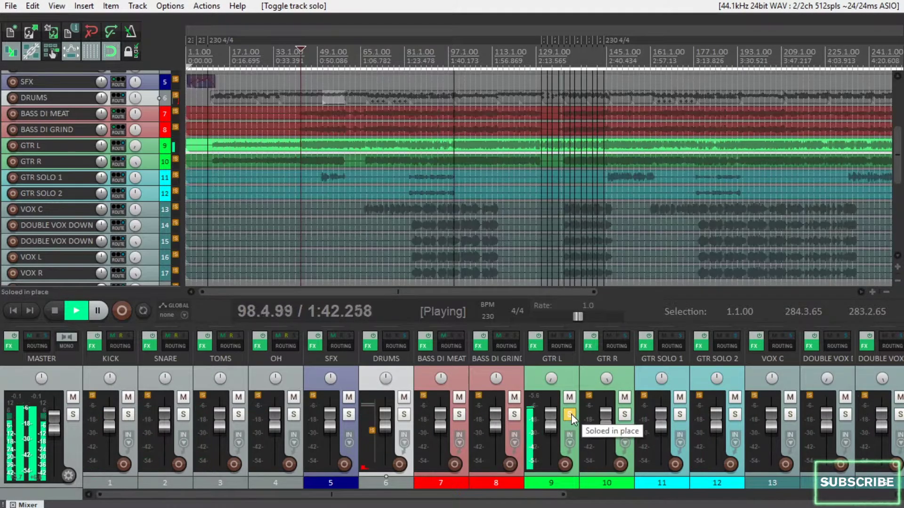
pyautogui.click(623, 414)
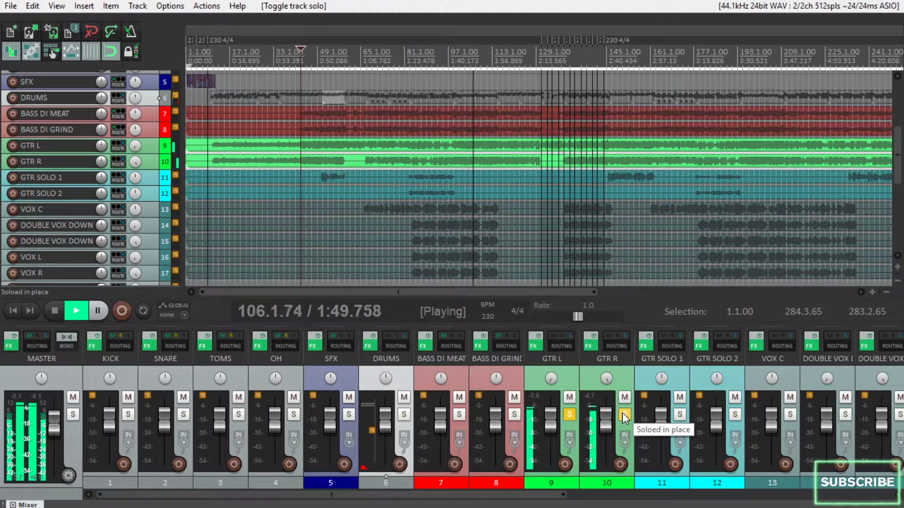
pyautogui.click(624, 414)
pyautogui.click(569, 414)
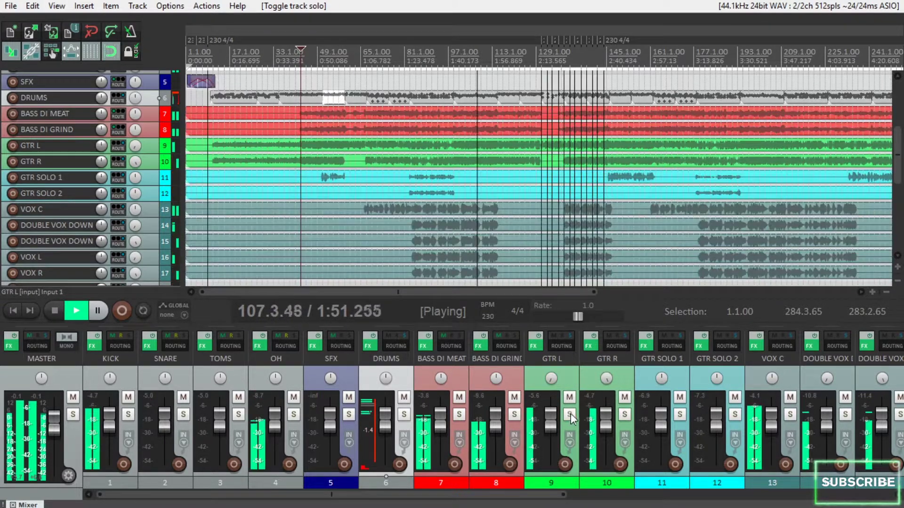
# - Review TSB-1 and the Sigma v2 stomp pedals in the GTR L effects chain, moving its window clear of the solo controls
pyautogui.click(539, 349)
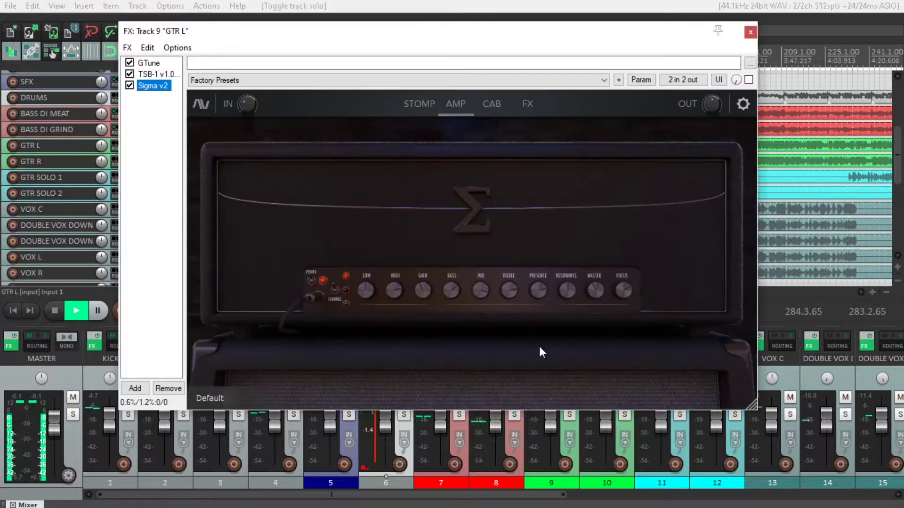
pyautogui.click(158, 74)
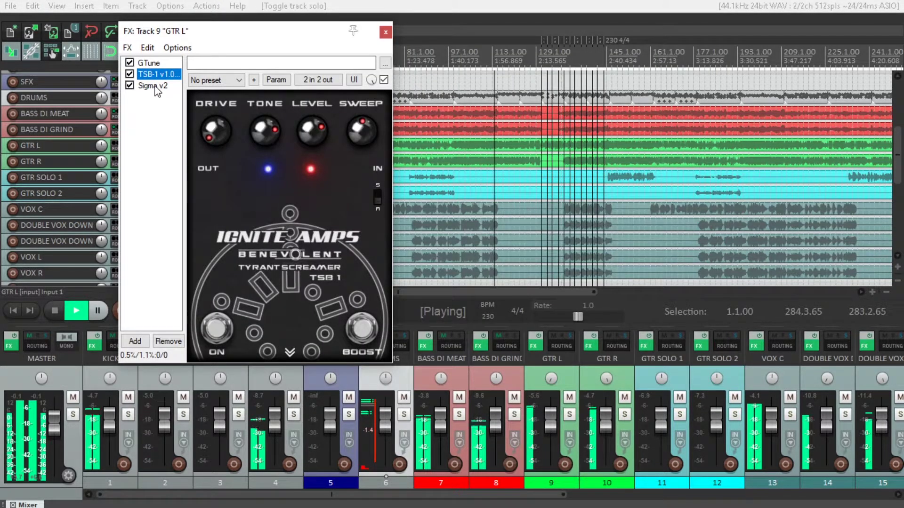
pyautogui.click(155, 86)
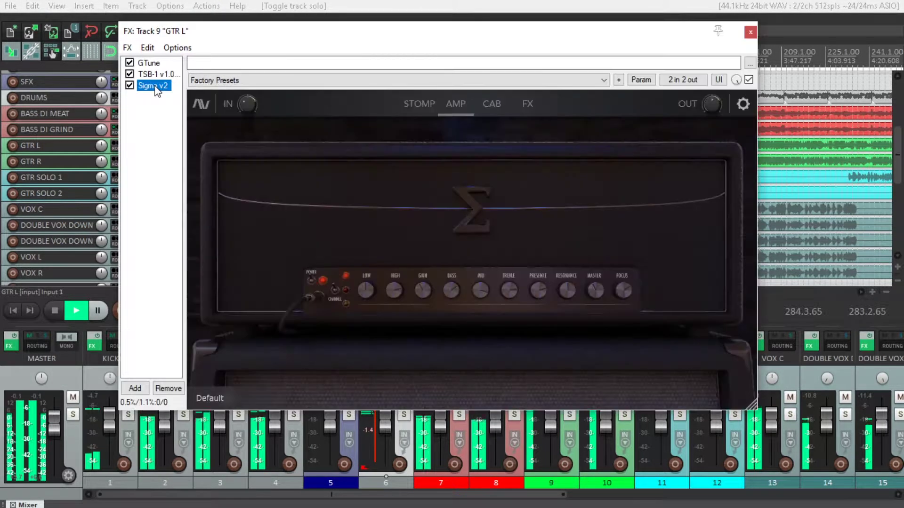
pyautogui.click(419, 104)
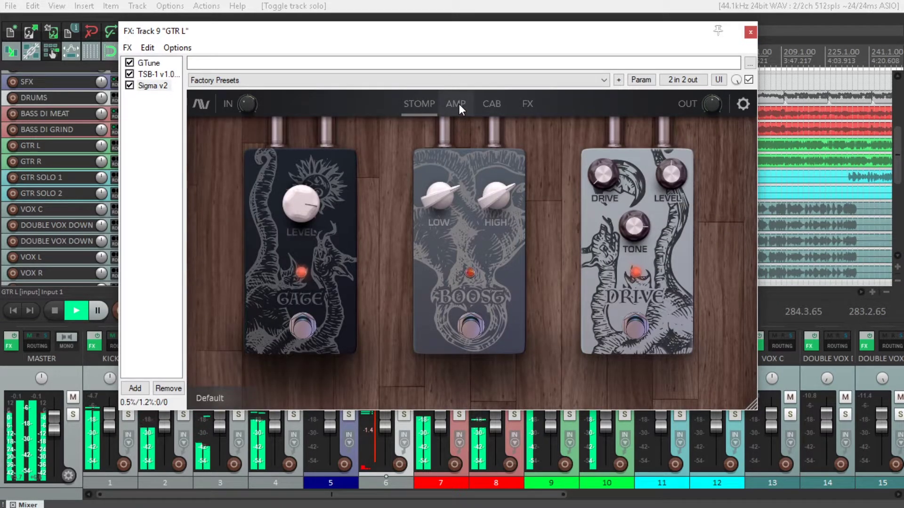
pyautogui.moveTo(535, 38); pyautogui.dragTo(457, 28)
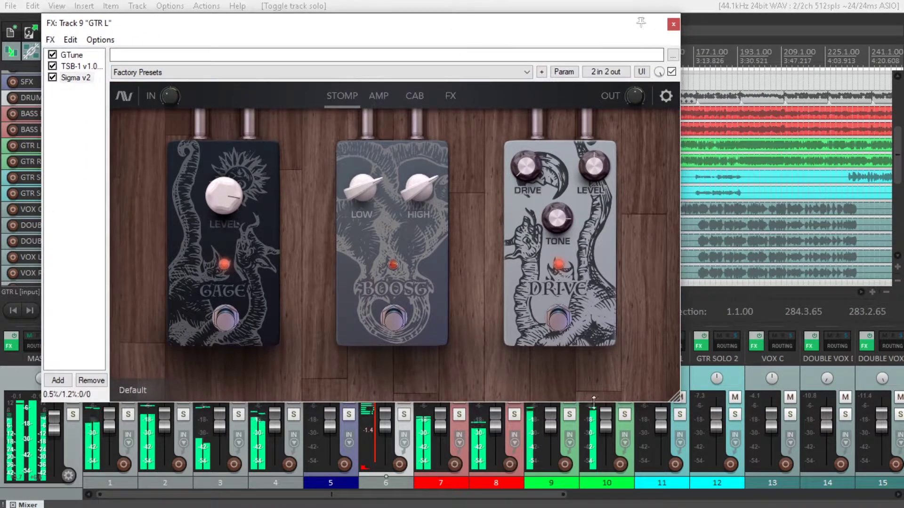
# - Solo GTR L, review the amp, cab and FX sections of Sigma v2, and solo GTR R as well
pyautogui.click(570, 414)
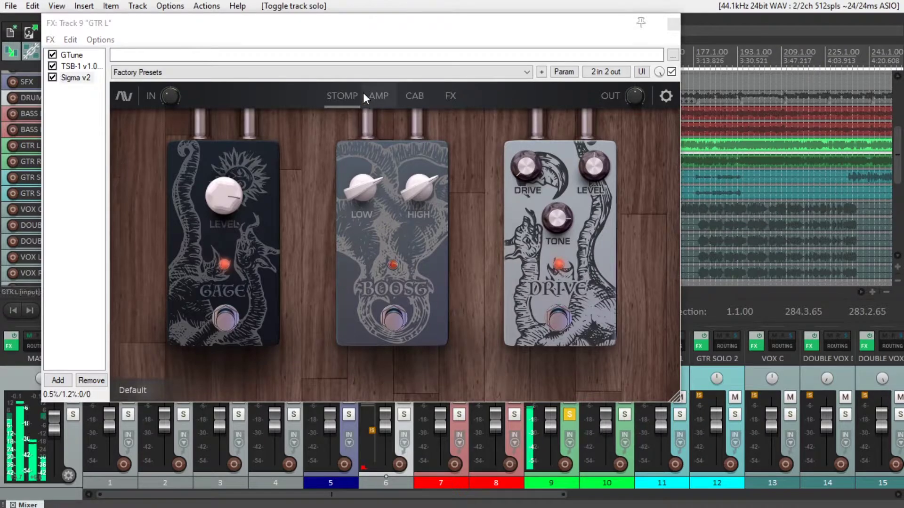
pyautogui.click(387, 94)
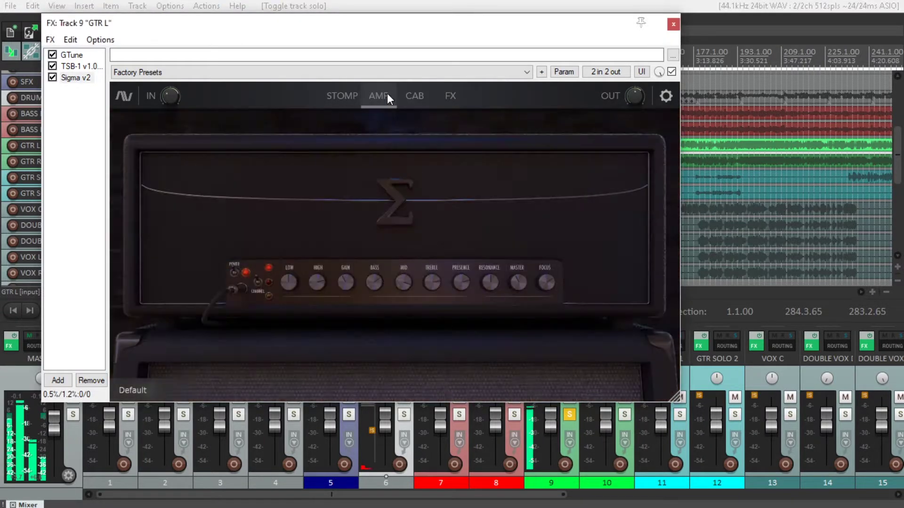
pyautogui.click(413, 93)
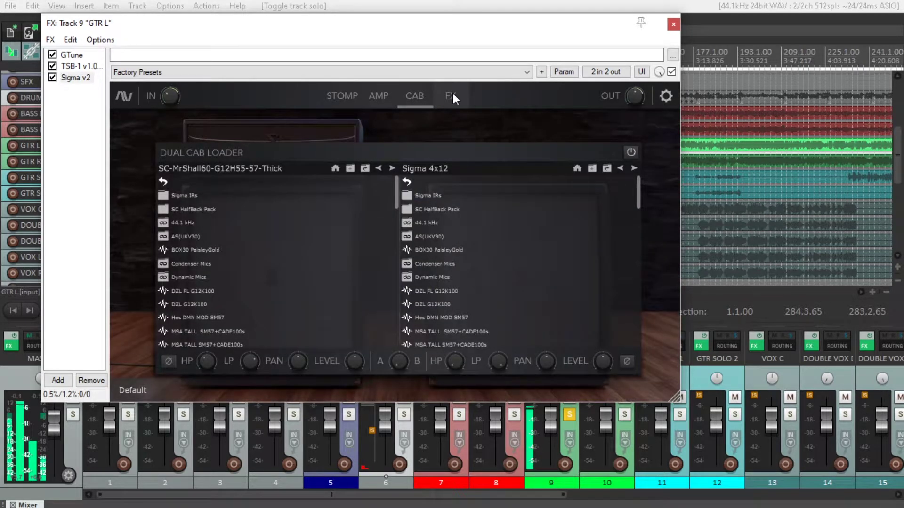
pyautogui.click(453, 95)
pyautogui.click(624, 414)
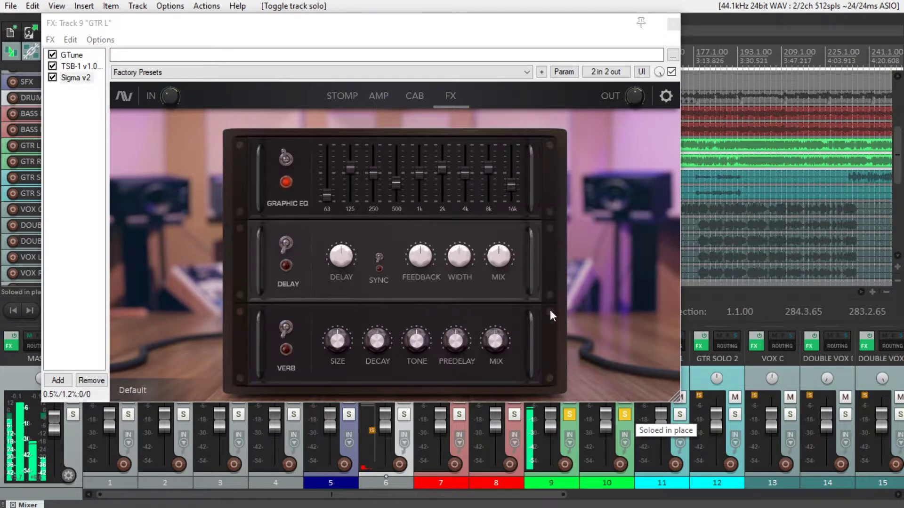
# - Toggle the GTR L solo to compare both guitars with GTR R alone, and close the GTR L effects window
pyautogui.click(572, 416)
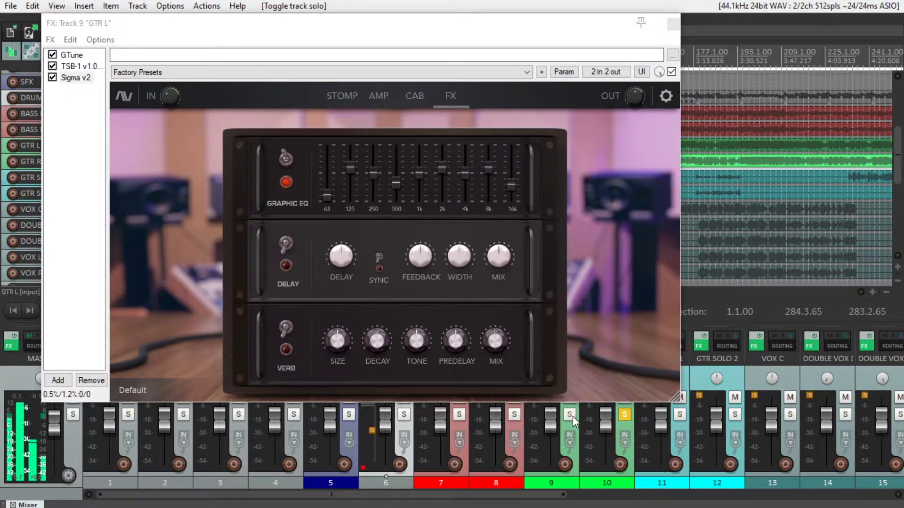
pyautogui.click(572, 417)
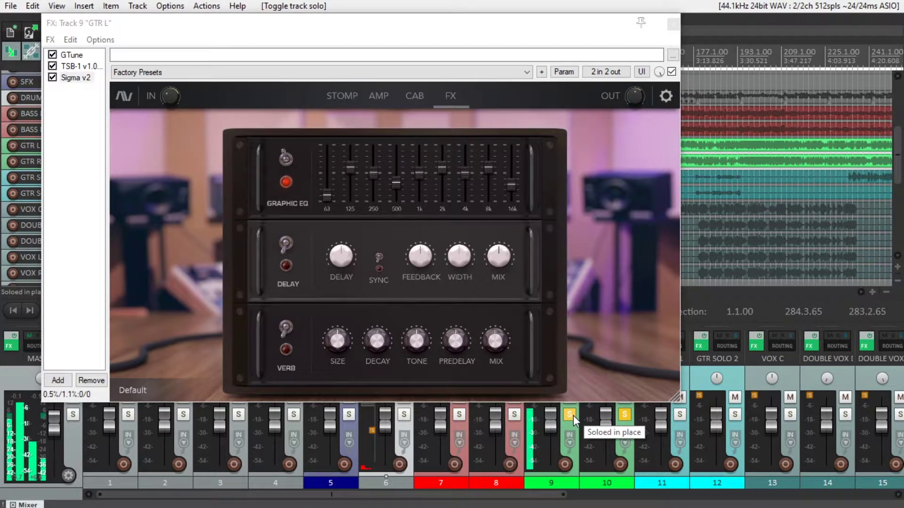
pyautogui.click(572, 416)
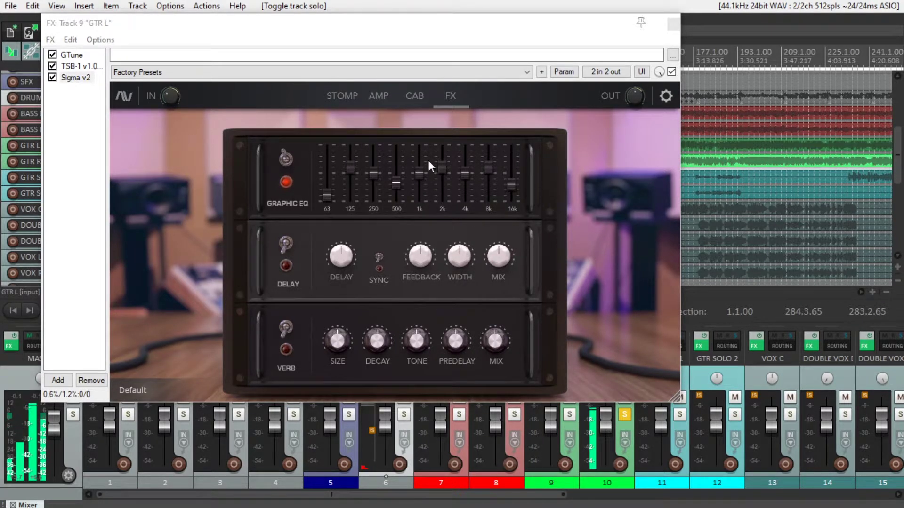
pyautogui.click(674, 23)
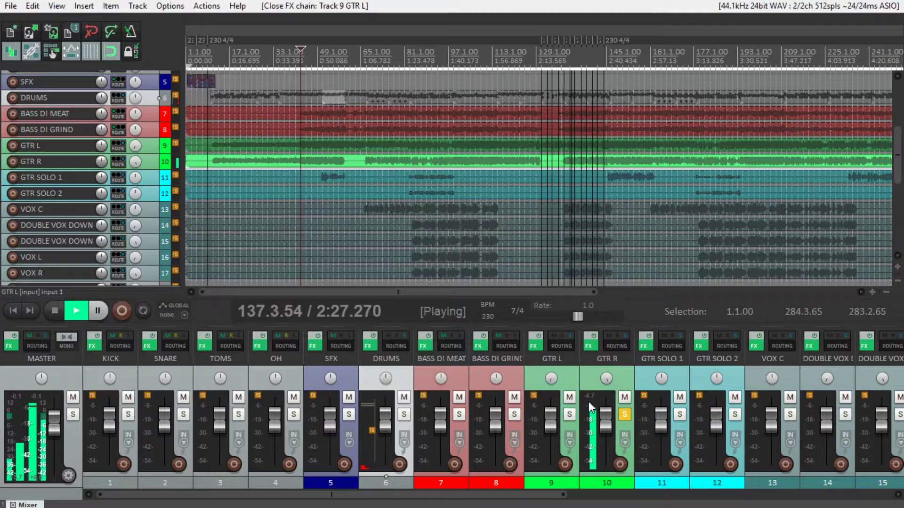
# - Review the GTR R effects chain: TSB-1 and the stomp, amp, cab and FX sections of Sigma v2
pyautogui.click(589, 346)
pyautogui.click(377, 127)
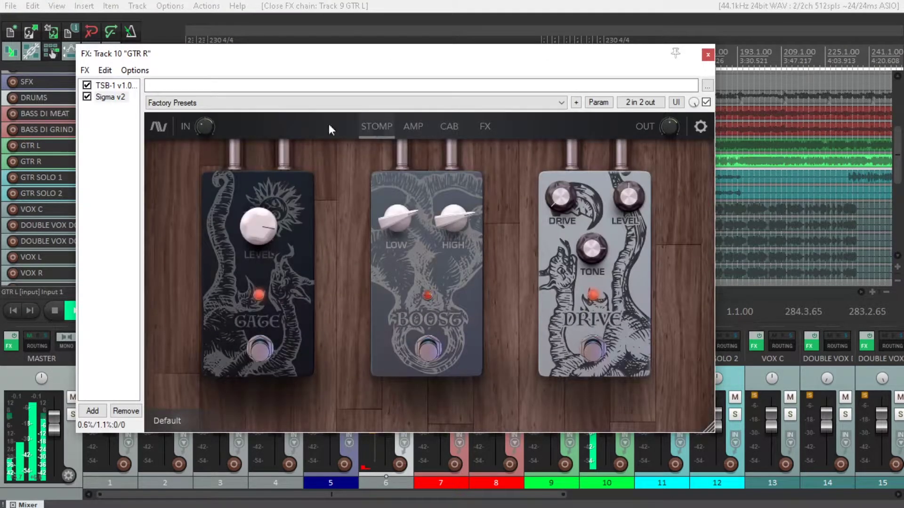
pyautogui.click(116, 86)
pyautogui.click(118, 98)
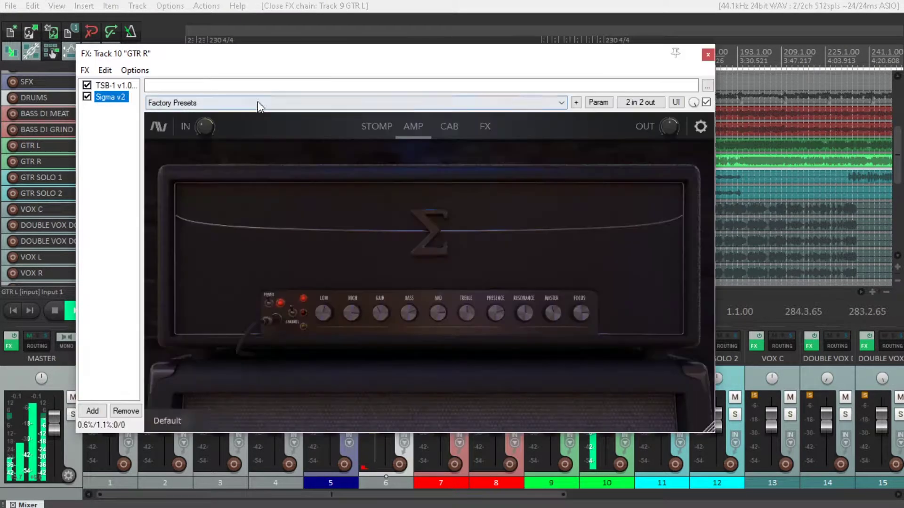
pyautogui.click(382, 127)
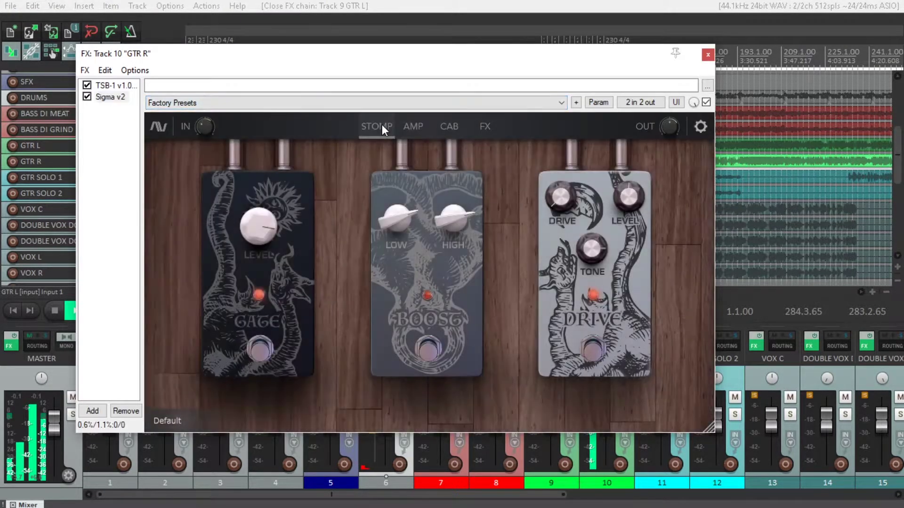
pyautogui.click(411, 126)
pyautogui.click(450, 128)
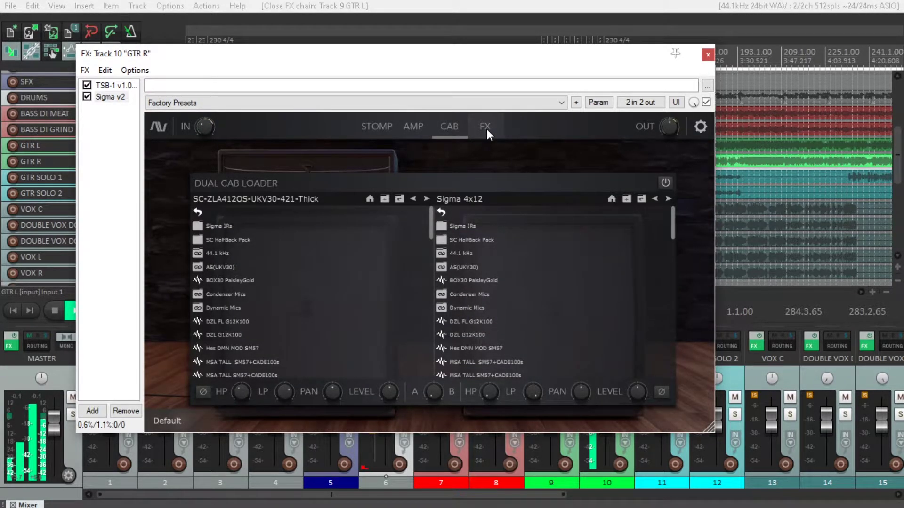
pyautogui.click(486, 128)
pyautogui.click(707, 55)
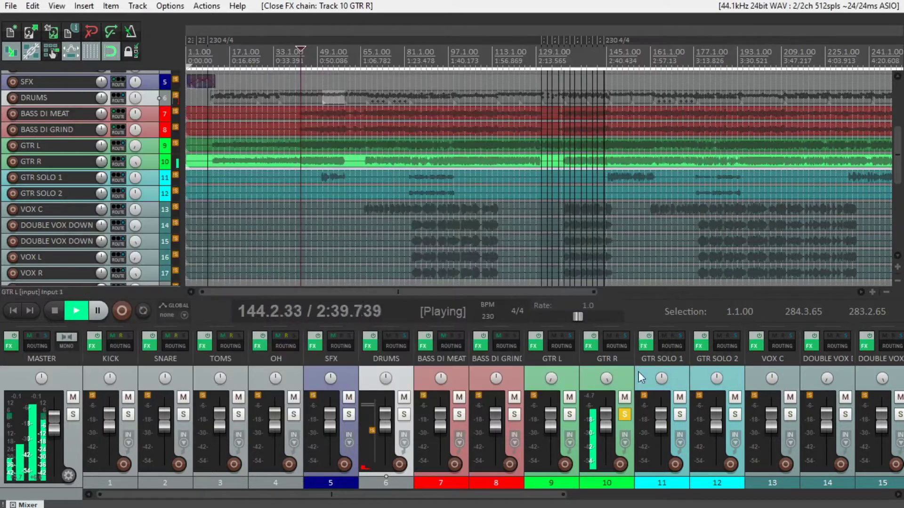
# - Solo BUS RHYTHM, review its ReaEQ and ReaXcomp settings, and clear the bus solo
pyautogui.hscroll(10, 626, 418)
pyautogui.click(673, 414)
pyautogui.click(639, 347)
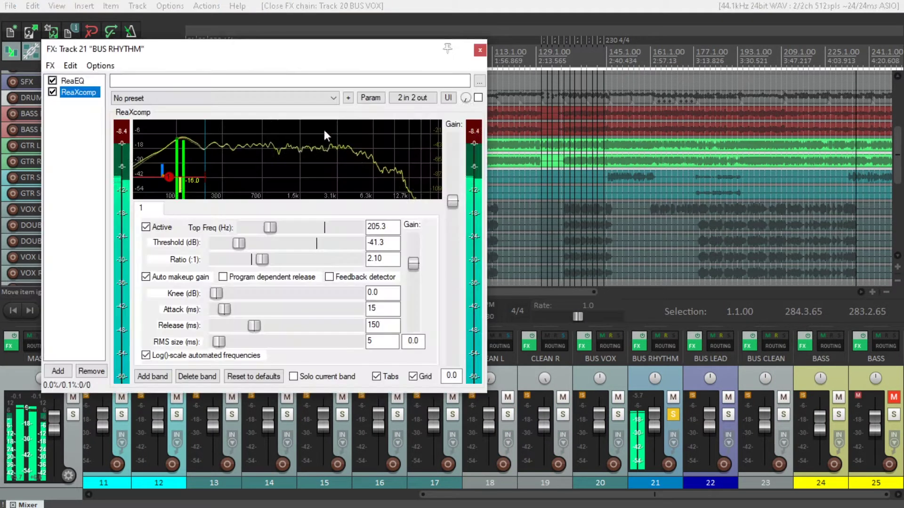
pyautogui.click(72, 81)
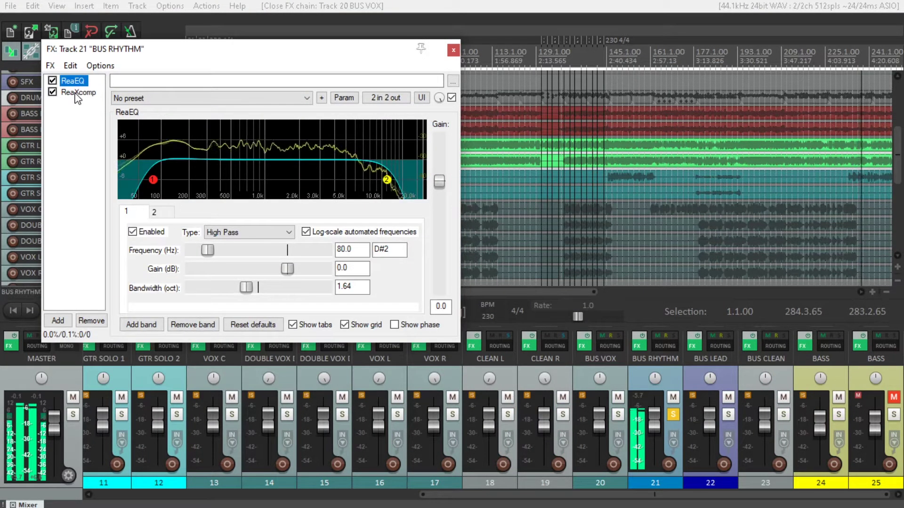
pyautogui.click(77, 93)
pyautogui.click(454, 50)
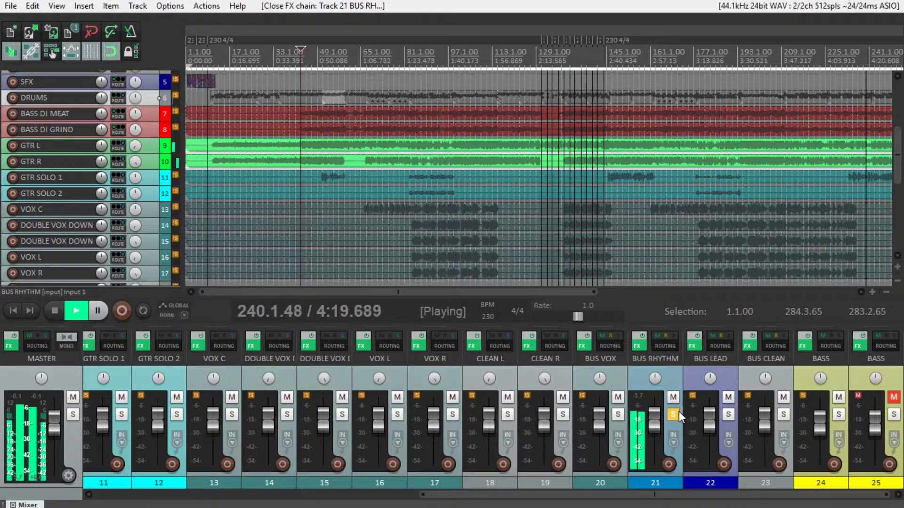
pyautogui.click(674, 414)
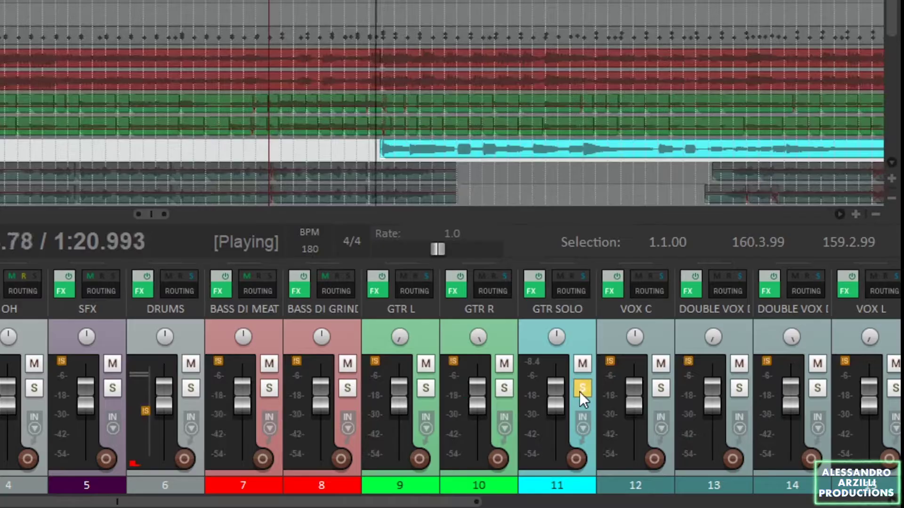
# - In the 180 BPM project, check the GTR SOLO effects, stop playback and clear the track's solo
pyautogui.click(535, 290)
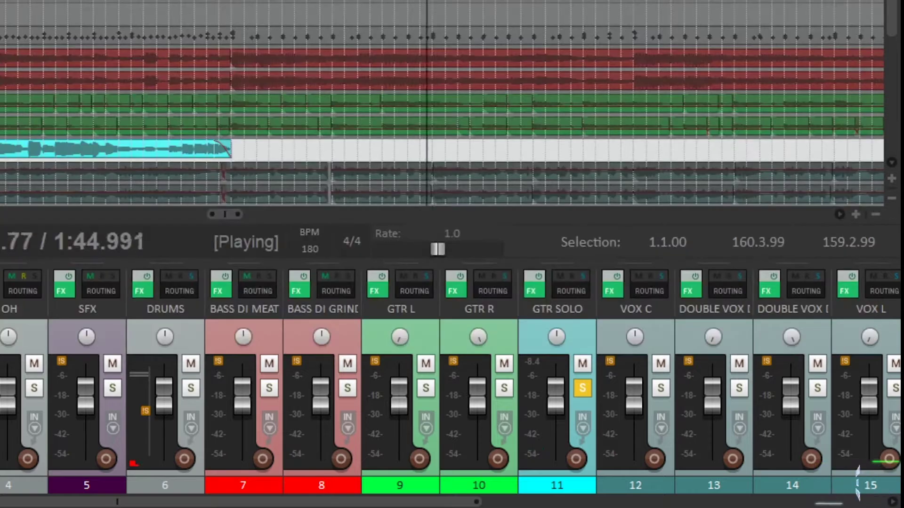
pyautogui.press('space')
pyautogui.click(582, 388)
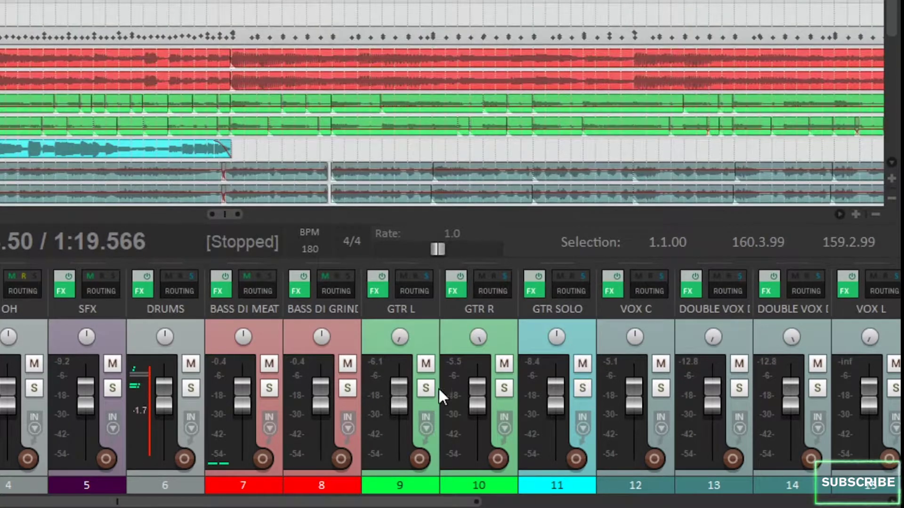
# - Solo GTR L and GTR R together in the 180 BPM project and play them back
pyautogui.click(426, 388)
pyautogui.click(504, 388)
pyautogui.hscroll(8, 523, 379)
pyautogui.hscroll(-8, 533, 371)
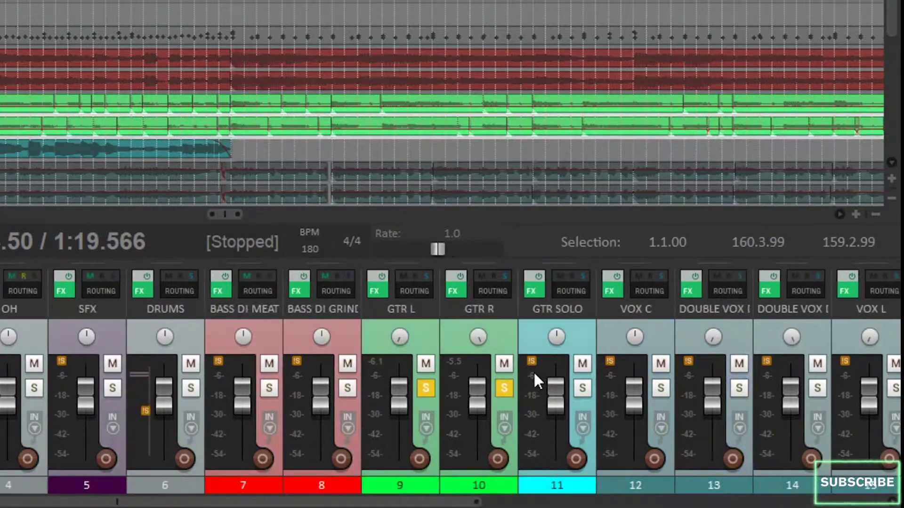
pyautogui.hscroll(8, 542, 380)
pyautogui.hscroll(-8, 544, 382)
pyautogui.press('space')
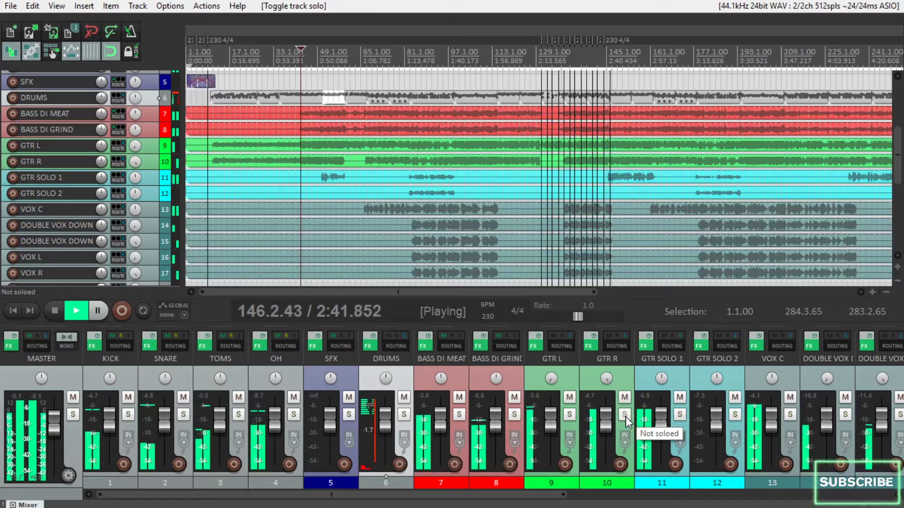
# - In the 230 BPM project, solo GTR SOLO 1, review all four sections of its Sigma v2, and clear the solo
pyautogui.keyDown('ctrl'); pyautogui.keyDown('alt'); pyautogui.click(680, 414); pyautogui.keyUp('alt'); pyautogui.keyUp('ctrl')
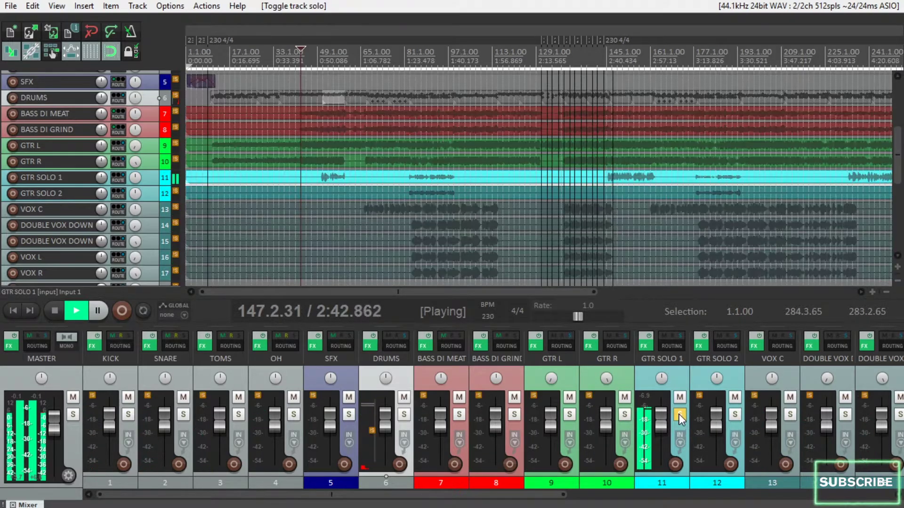
pyautogui.click(646, 346)
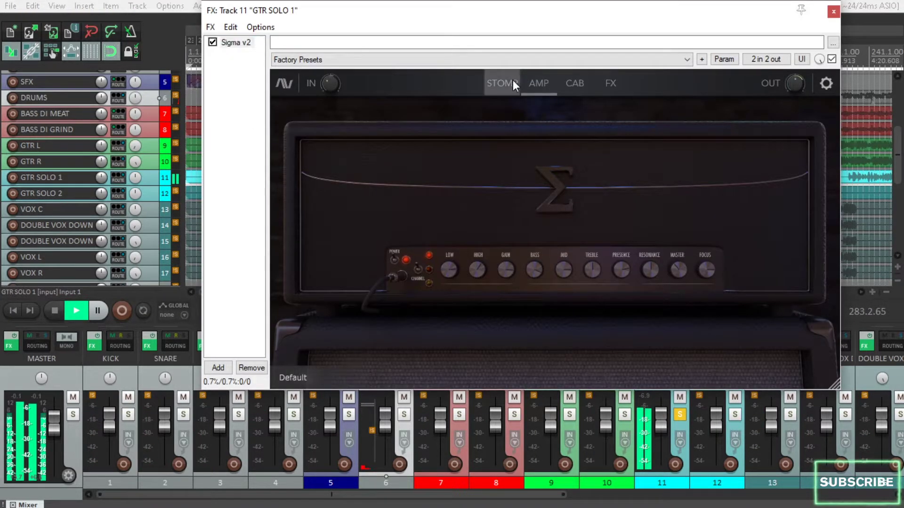
pyautogui.click(513, 83)
pyautogui.click(540, 82)
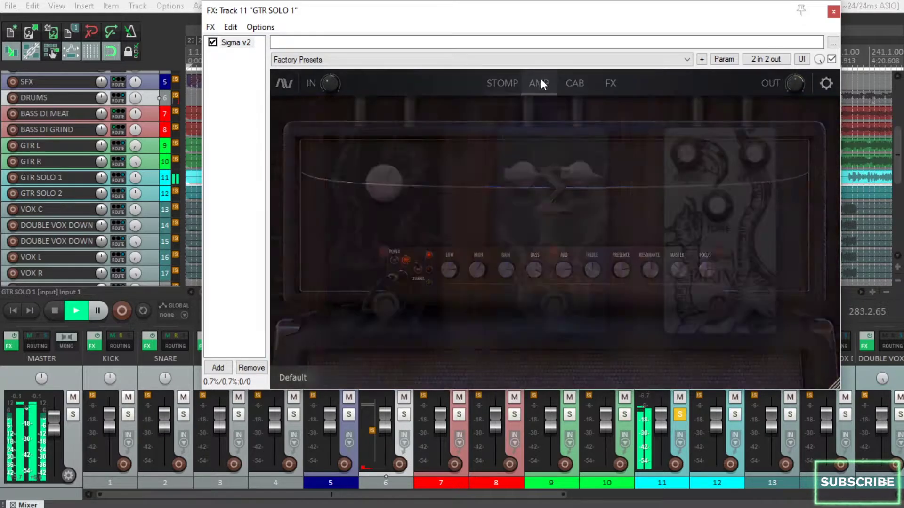
pyautogui.click(573, 82)
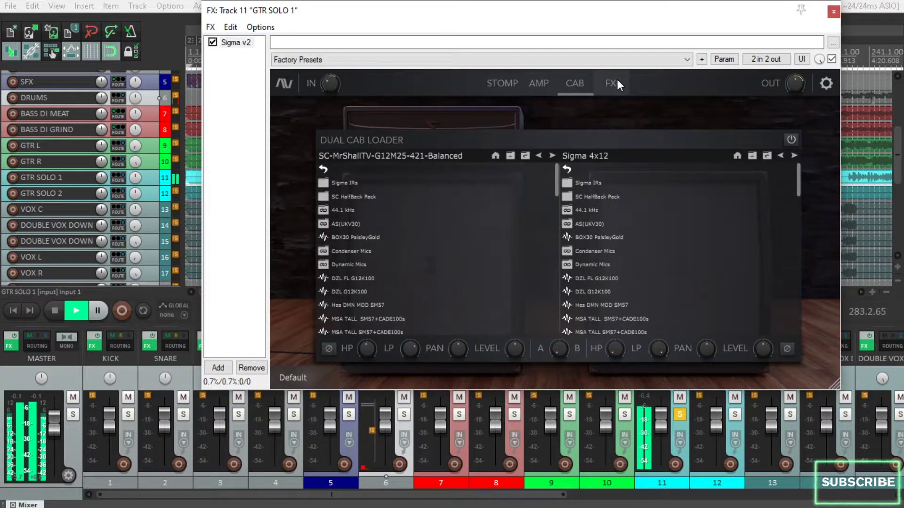
pyautogui.click(611, 83)
pyautogui.click(834, 12)
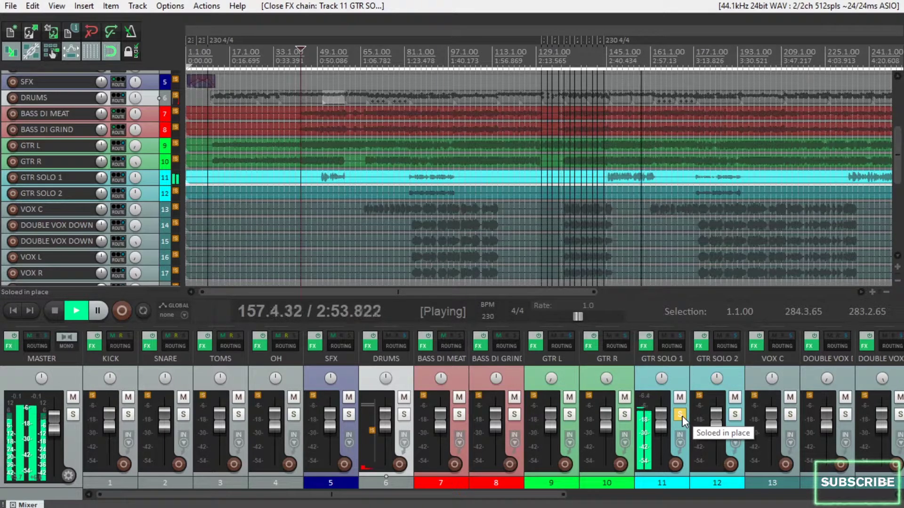
pyautogui.click(683, 417)
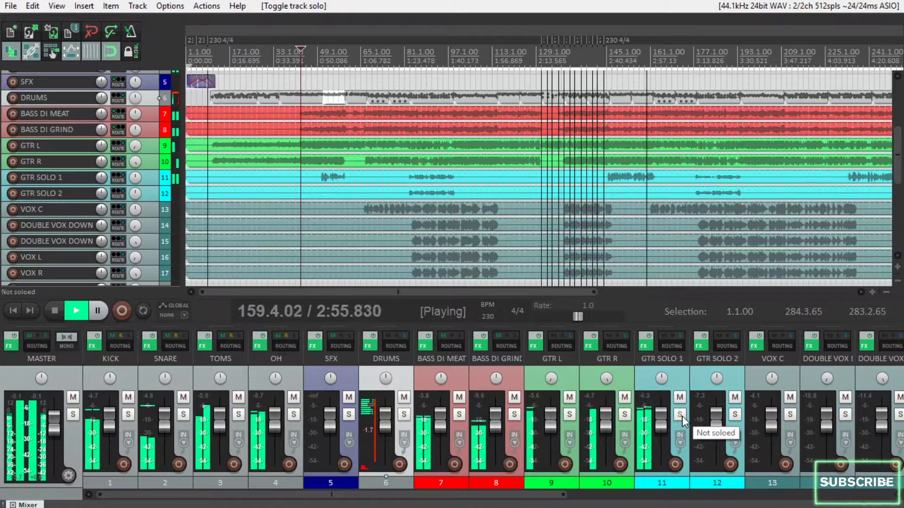
# - Solo BUS LEAD, review its ReaEQ, ReaComp and ReaPitch settings, and clear the bus solo
pyautogui.hscroll(5, 682, 417)
pyautogui.click(729, 413)
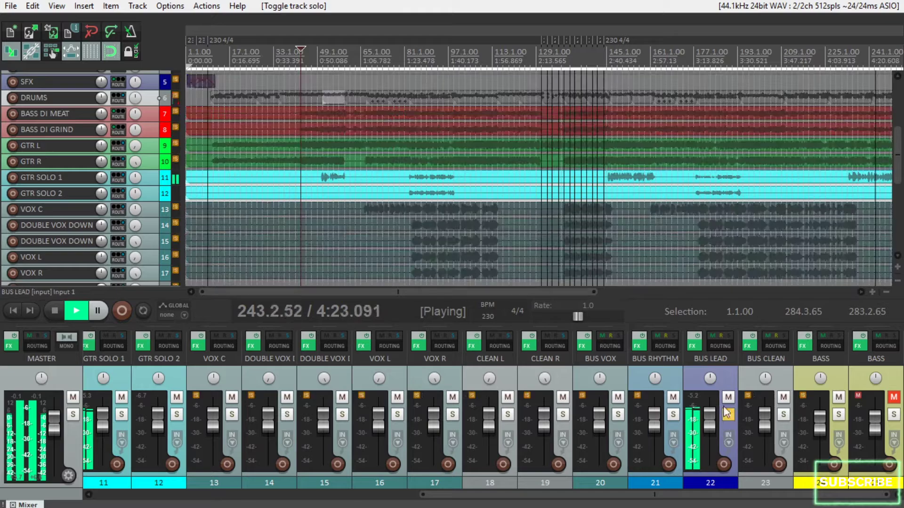
pyautogui.click(698, 346)
pyautogui.click(52, 76)
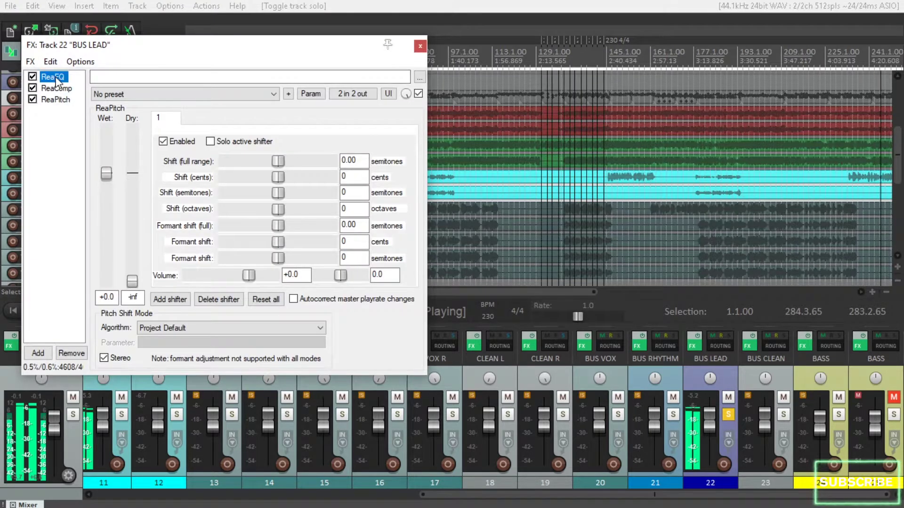
pyautogui.click(55, 89)
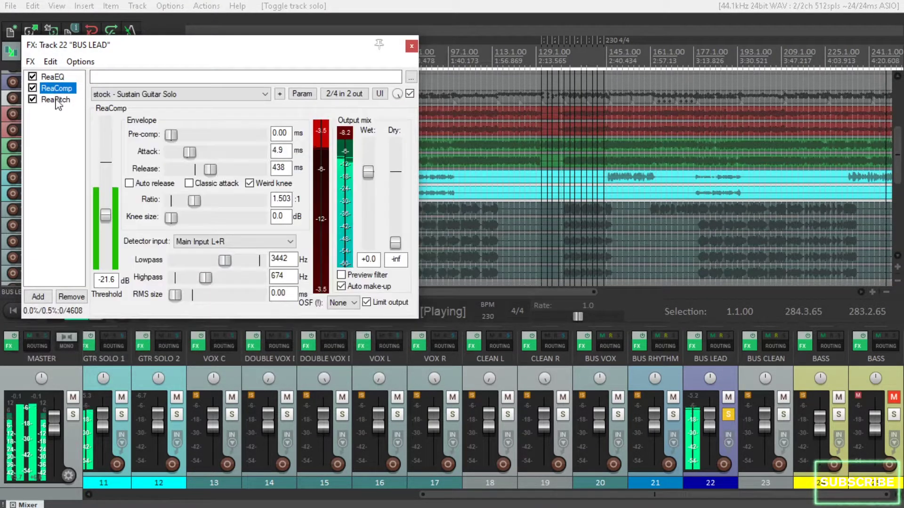
pyautogui.click(57, 100)
pyautogui.click(418, 45)
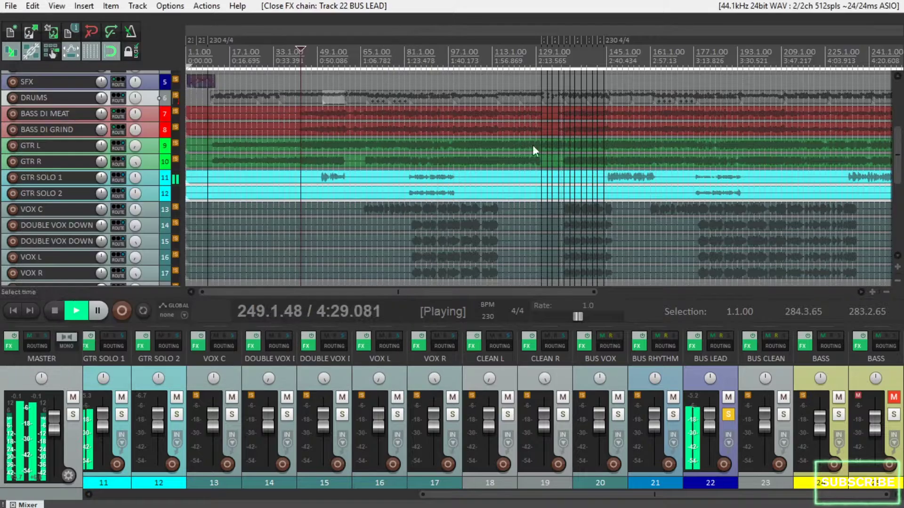
pyautogui.click(731, 414)
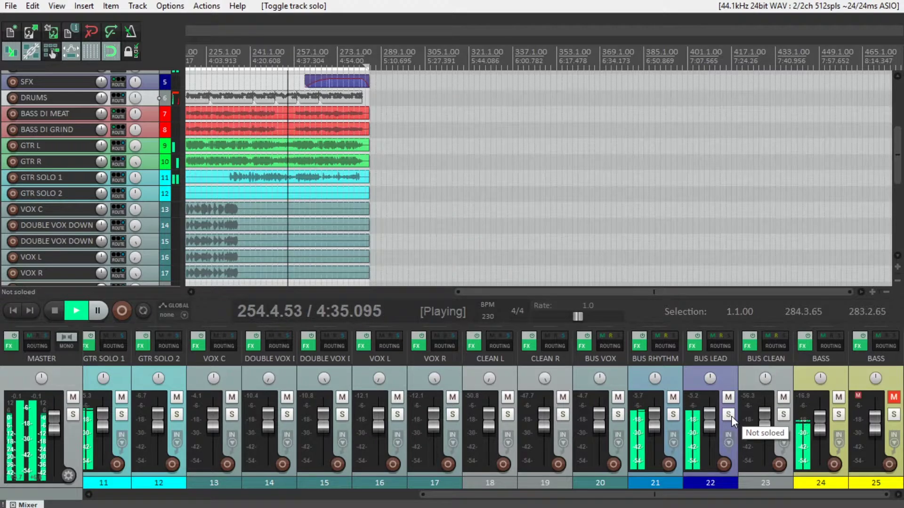
# - Look over the automation envelopes of the vocal, rhythm and lead buses in the track list
pyautogui.scroll(-8, 154, 203)
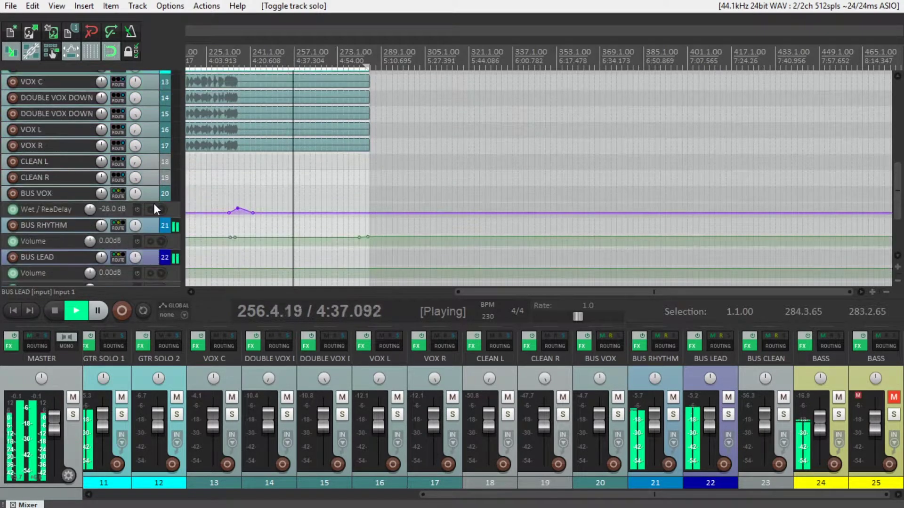
pyautogui.scroll(-1, 156, 204)
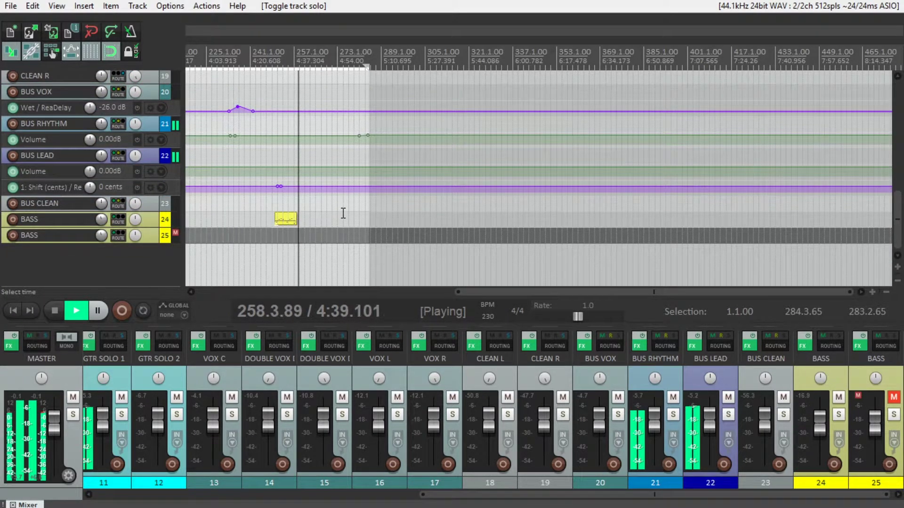
pyautogui.scroll(5, 441, 219)
pyautogui.scroll(6, 143, 190)
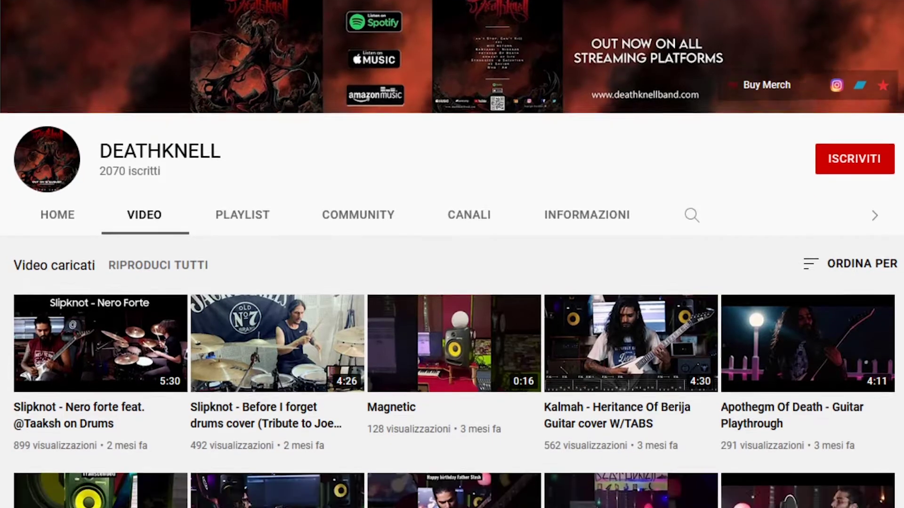
# - Switch to YouTube and browse the uploaded videos on the DEATHKNELL channel
pyautogui.scroll(-3, 452, 283)
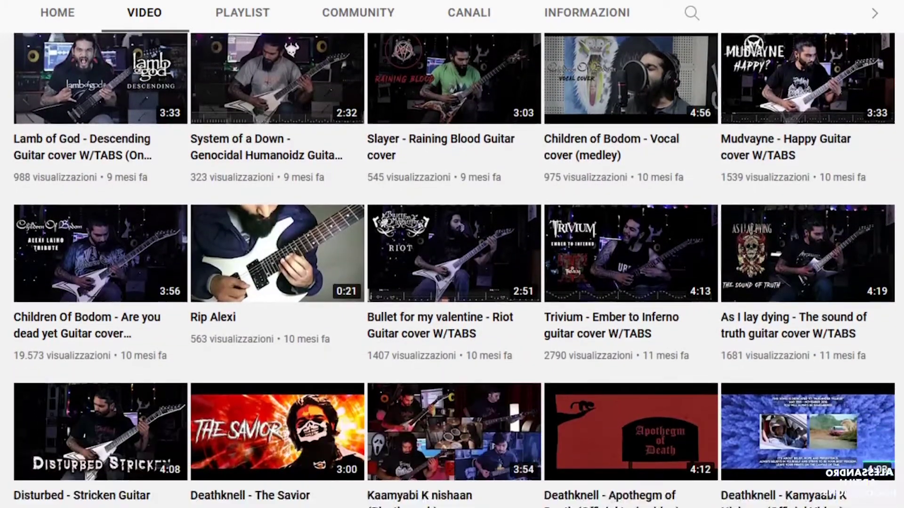
pyautogui.scroll(-4, 452, 255)
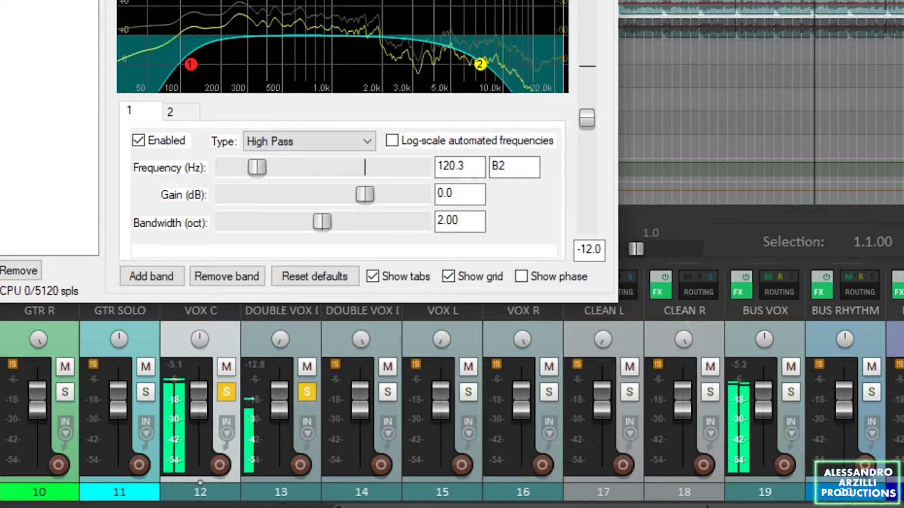
# - Back in the 180 BPM project, check the output brickwall effect in the open vocal effects chain and close its window
pyautogui.click(29, 1)
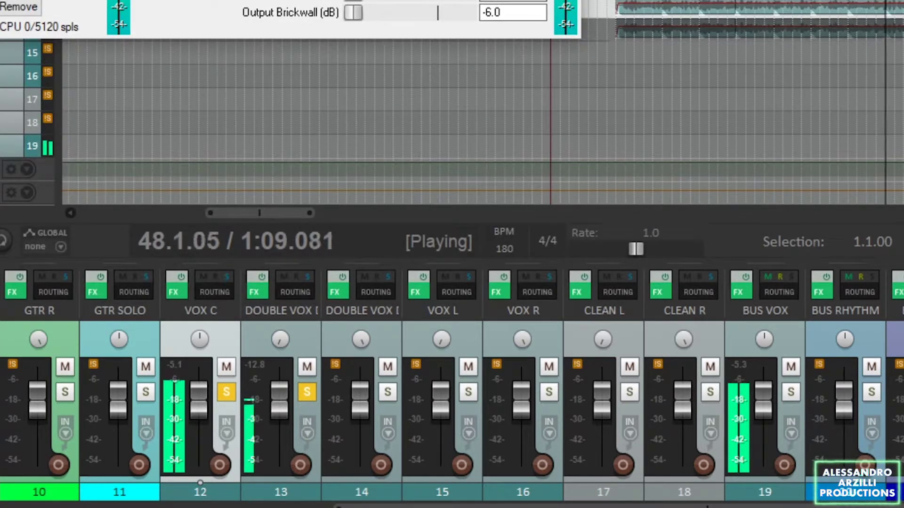
pyautogui.click(490, 190)
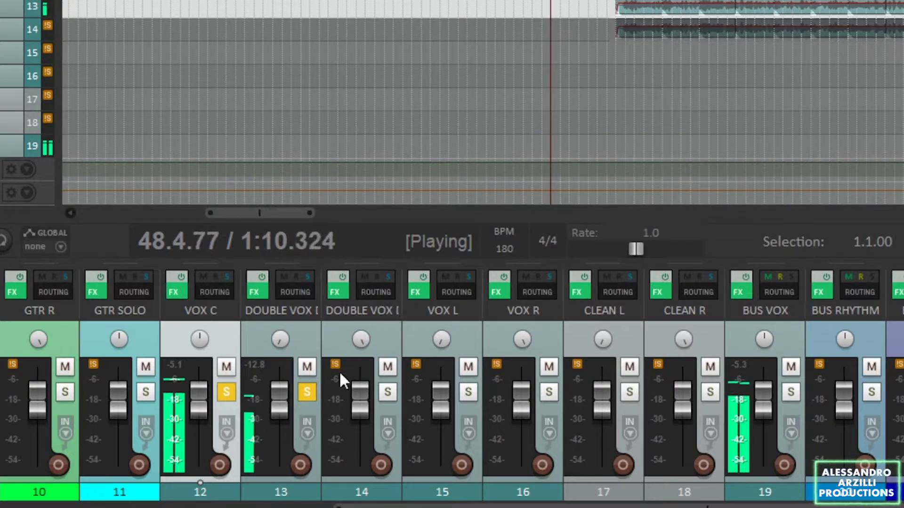
# - Solo the DOUBLE VOX track 14, review its ReaPitch, ReaEQ and Soft Clipper/Limiter settings, and close the effects chain
pyautogui.click(387, 393)
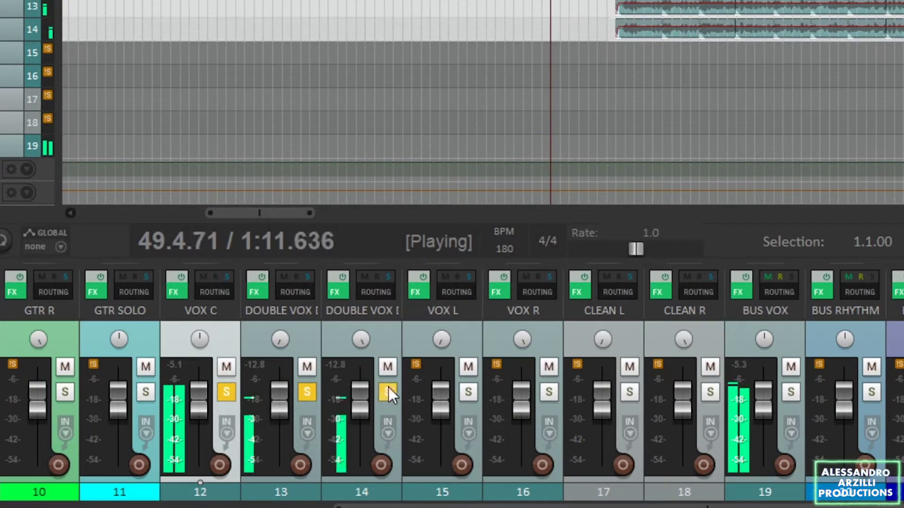
pyautogui.click(341, 293)
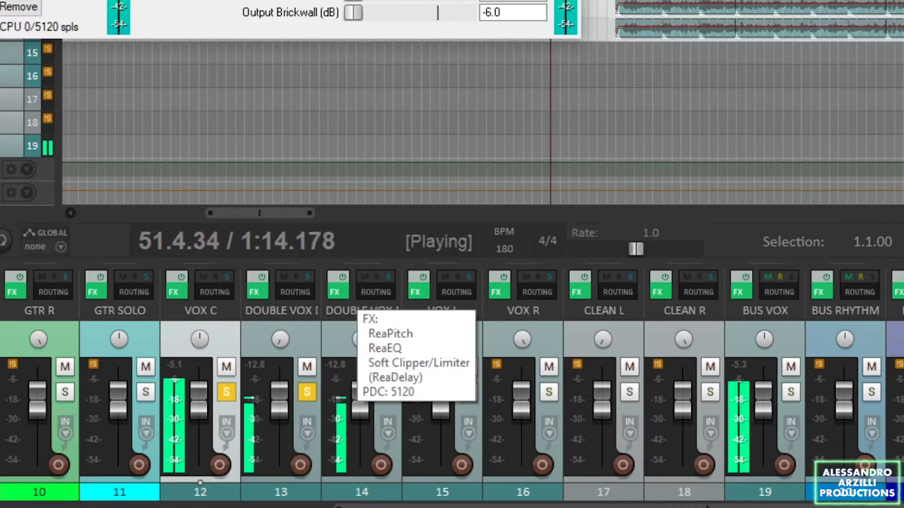
pyautogui.click(52, 1)
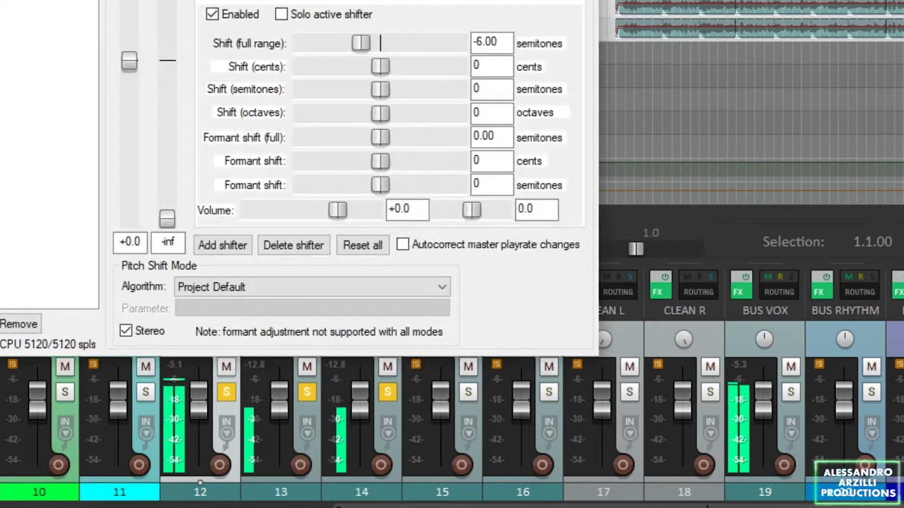
pyautogui.click(52, 0)
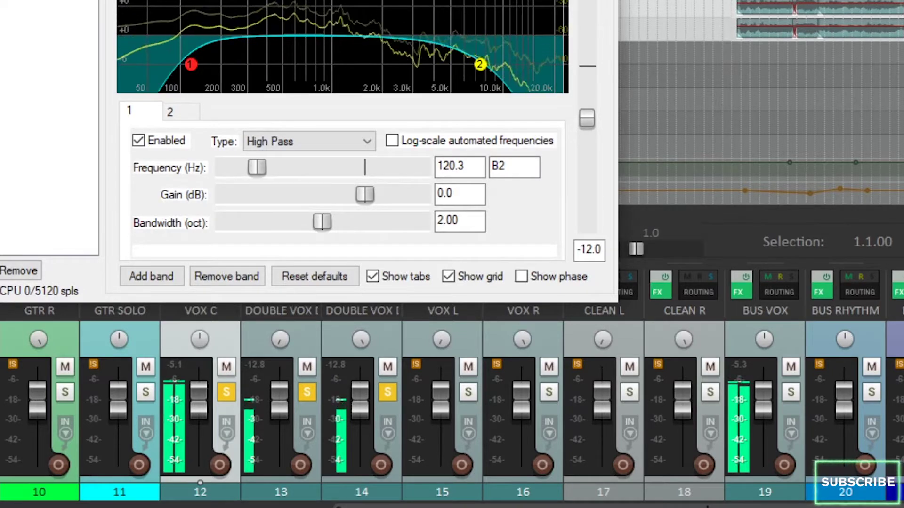
pyautogui.click(52, 0)
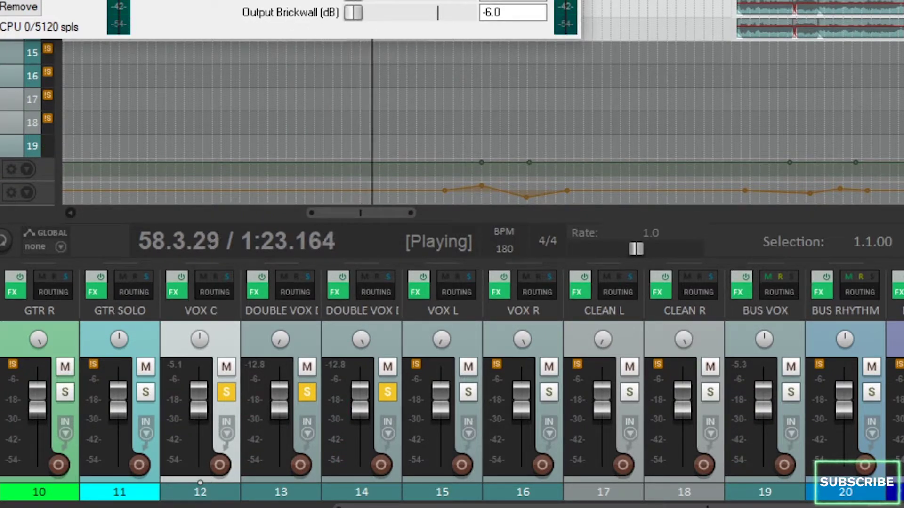
pyautogui.press('Escape')
# - Stop playback and clear the solos on VOX C and both DOUBLE VOX tracks
pyautogui.press('space')
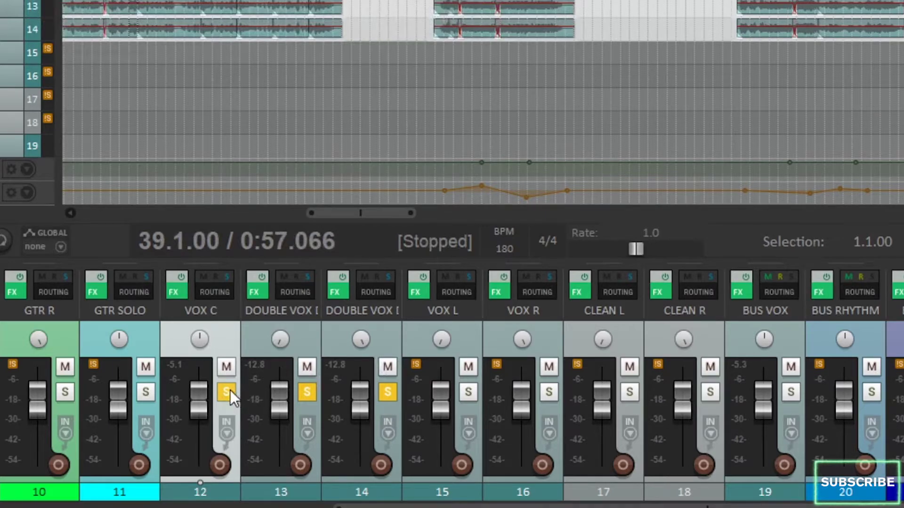
pyautogui.click(230, 391)
pyautogui.click(306, 394)
pyautogui.click(387, 393)
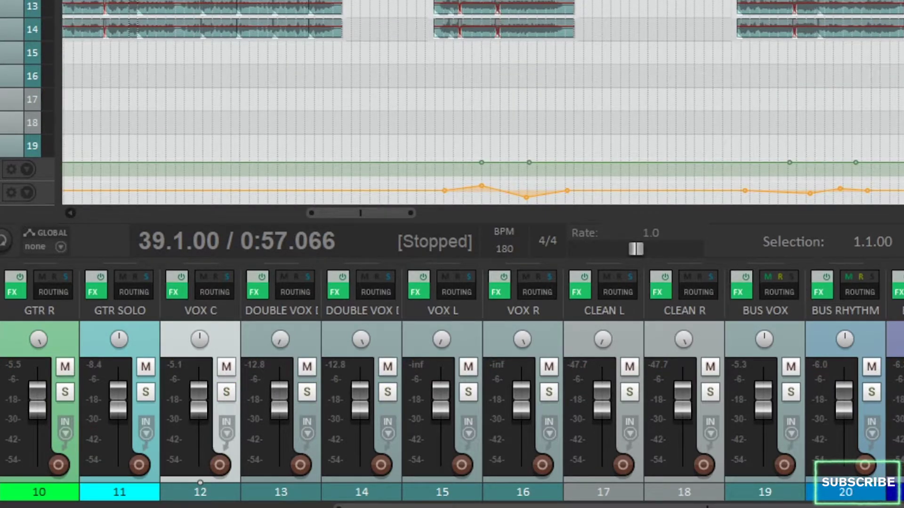
# - In the 230 BPM project, solo VOX C, review its ReaEQ and Soft Clipper effects, and clear the solo
pyautogui.click(801, 335)
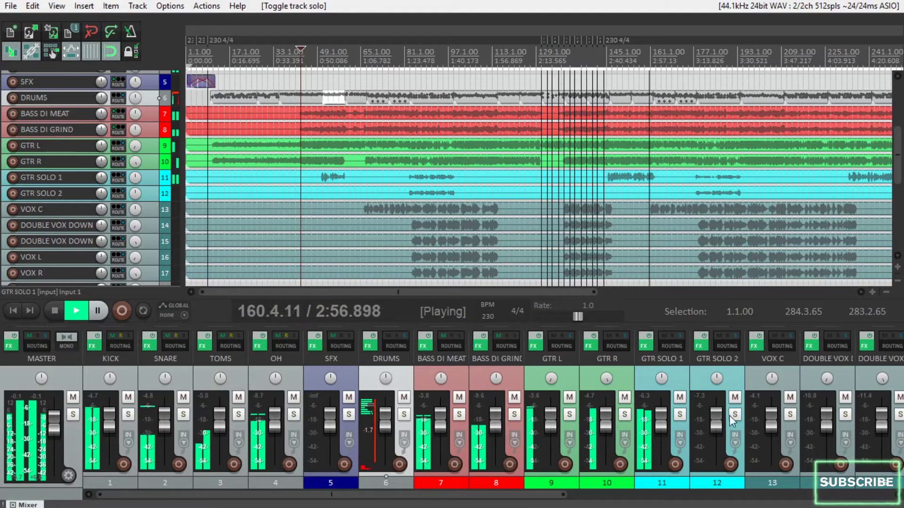
pyautogui.click(790, 414)
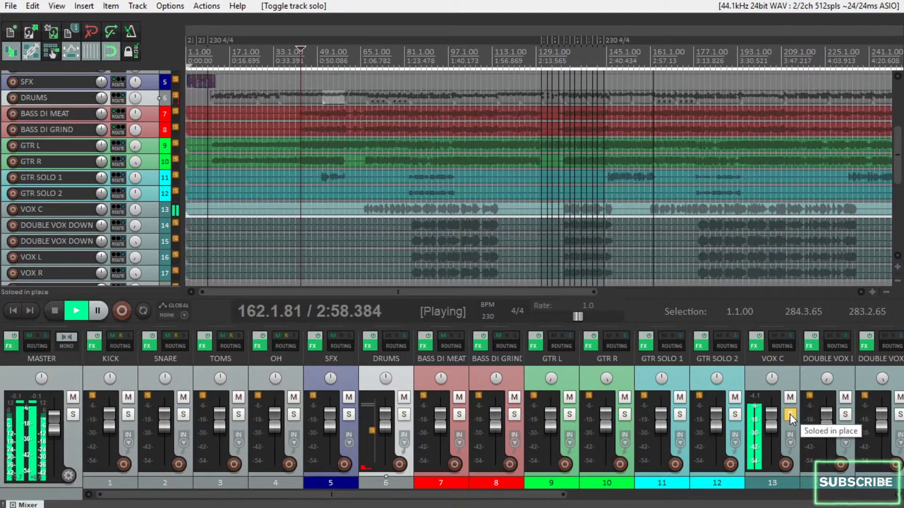
pyautogui.click(756, 346)
pyautogui.click(190, 270)
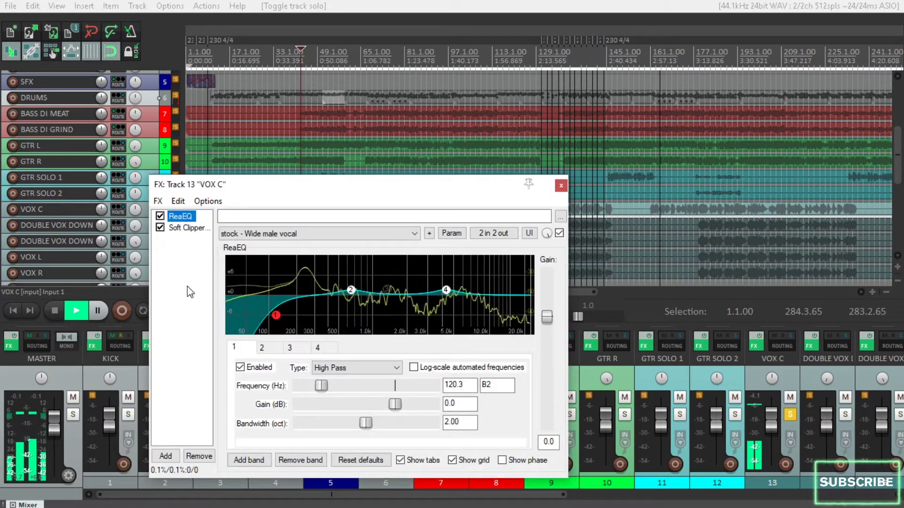
pyautogui.click(188, 228)
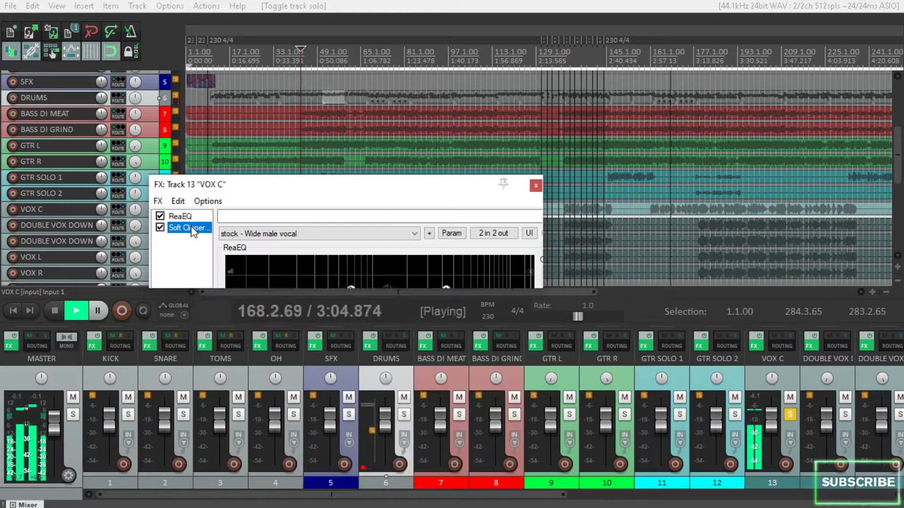
pyautogui.click(536, 185)
pyautogui.hscroll(5, 770, 417)
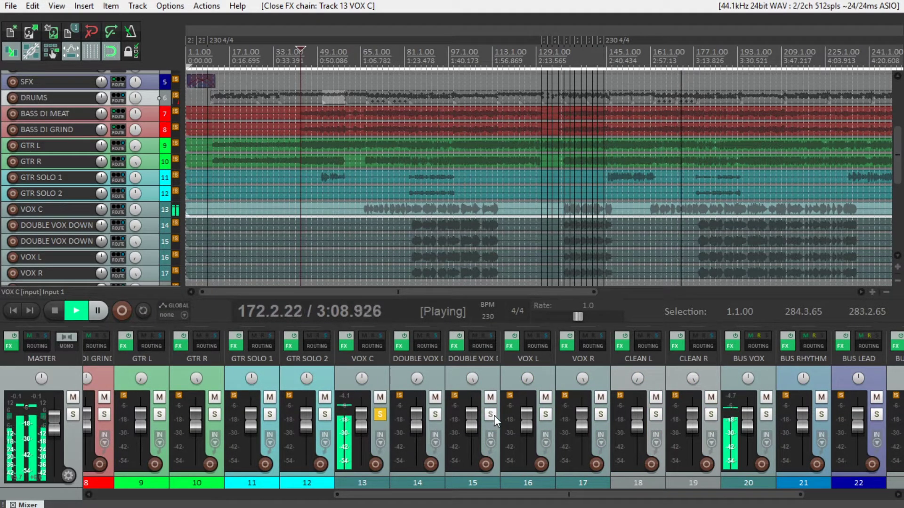
pyautogui.click(383, 412)
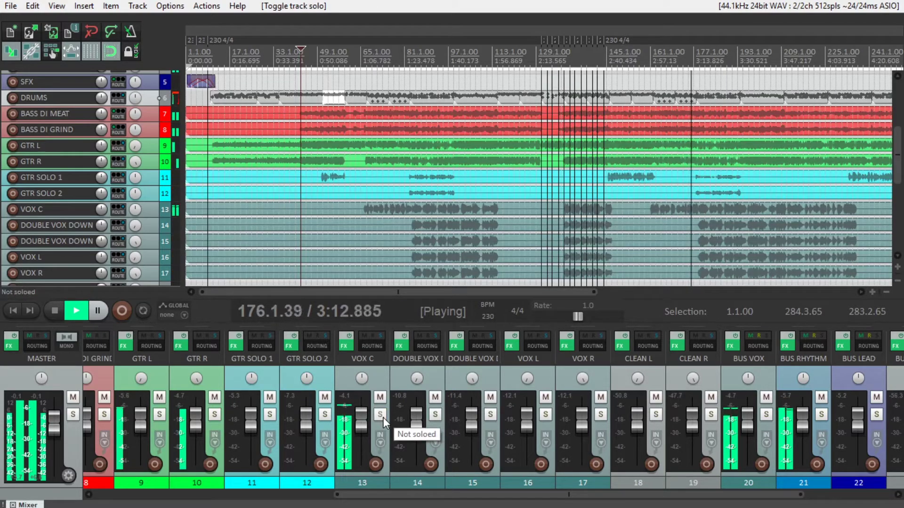
# - Solo DOUBLE VOX DOWN track 14, review its ReaPitch and Soft Clipper/Limiter settings, and close the effects chain
pyautogui.click(436, 414)
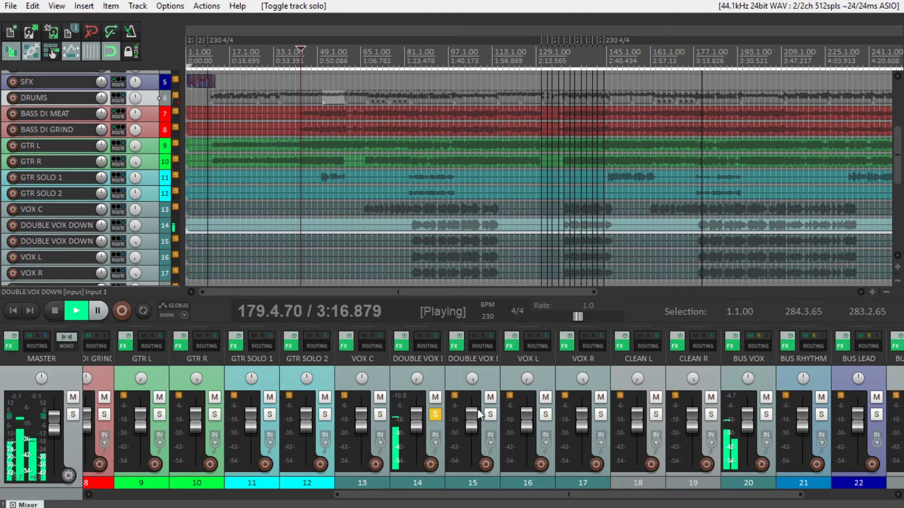
pyautogui.click(407, 346)
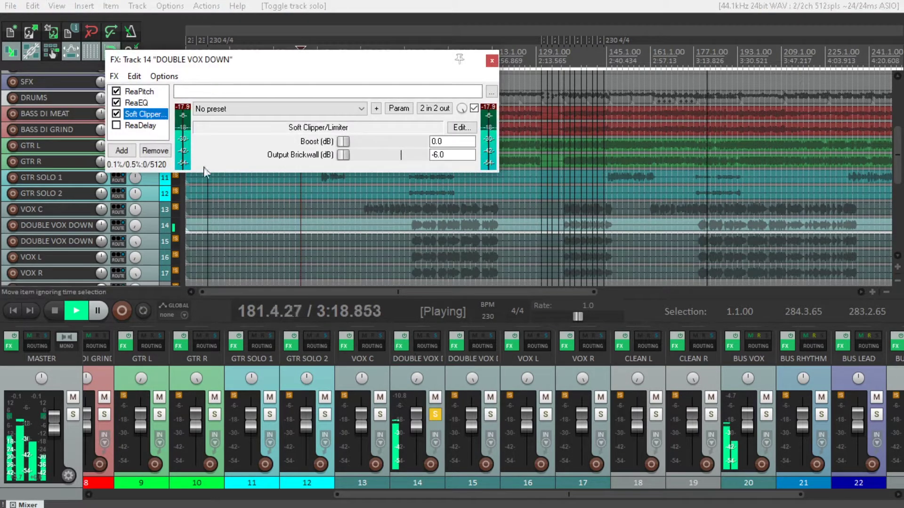
pyautogui.press('Up')
pyautogui.press('Up')
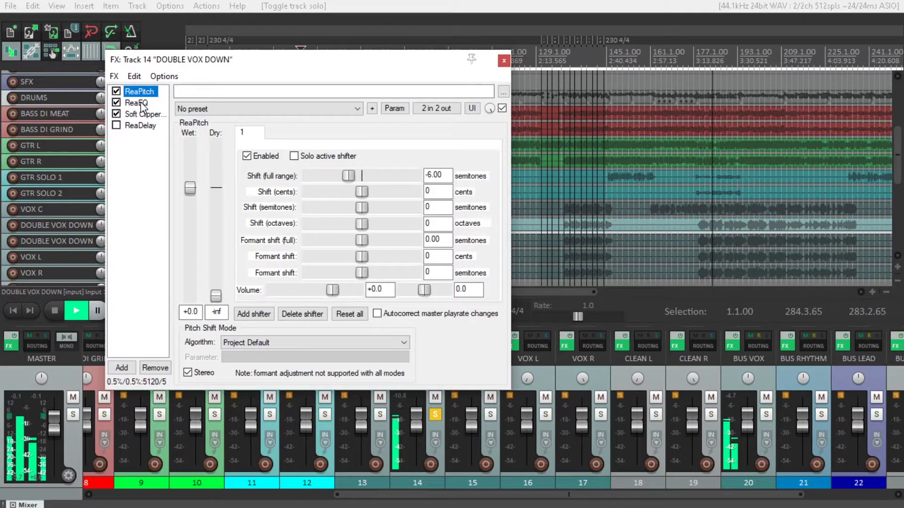
pyautogui.click(141, 113)
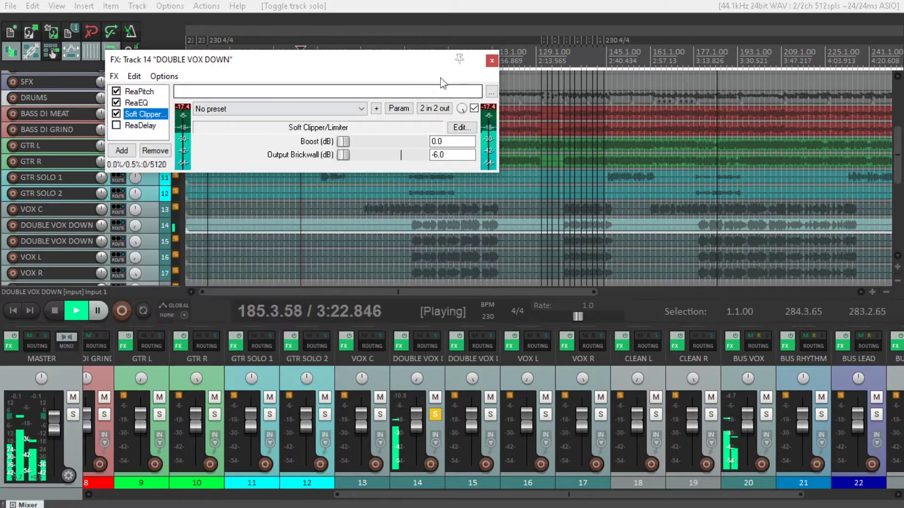
pyautogui.click(491, 61)
# - Add DOUBLE VOX DOWN track 15 to the solo and compare the doubles with and without VOX C
pyautogui.click(495, 414)
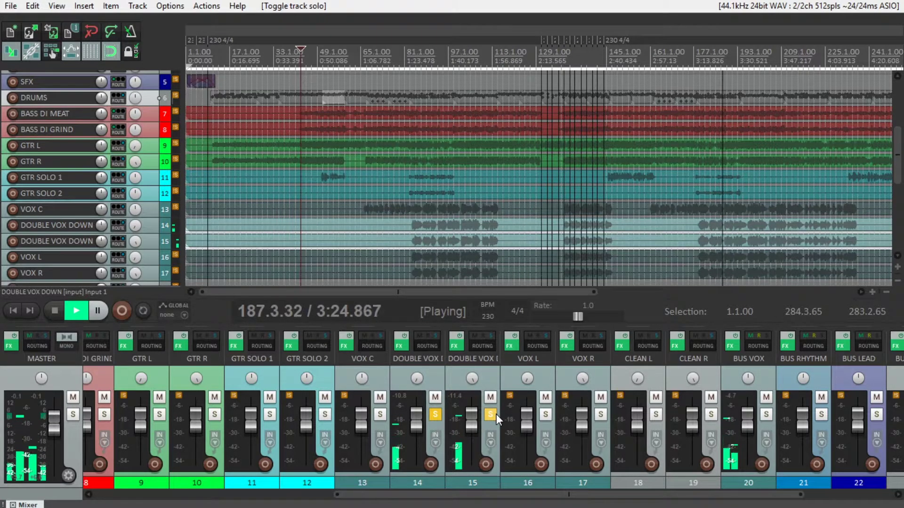
pyautogui.click(381, 414)
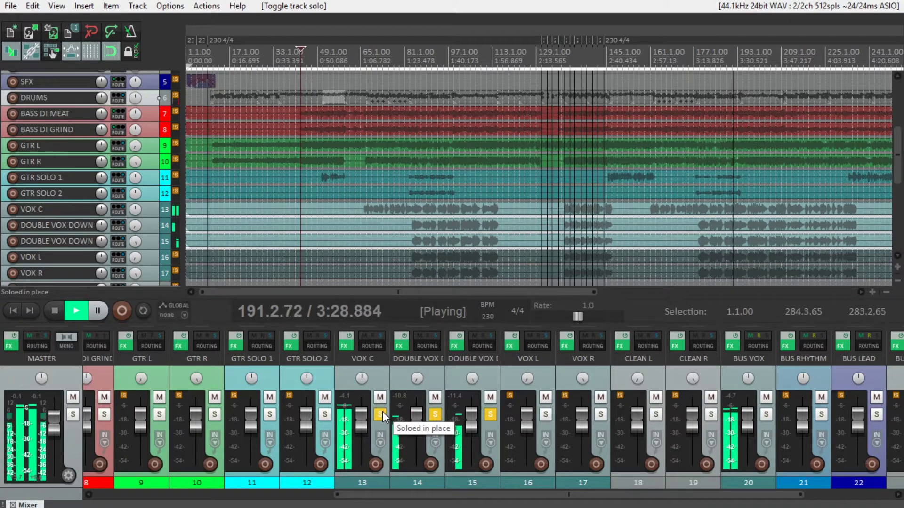
pyautogui.click(382, 412)
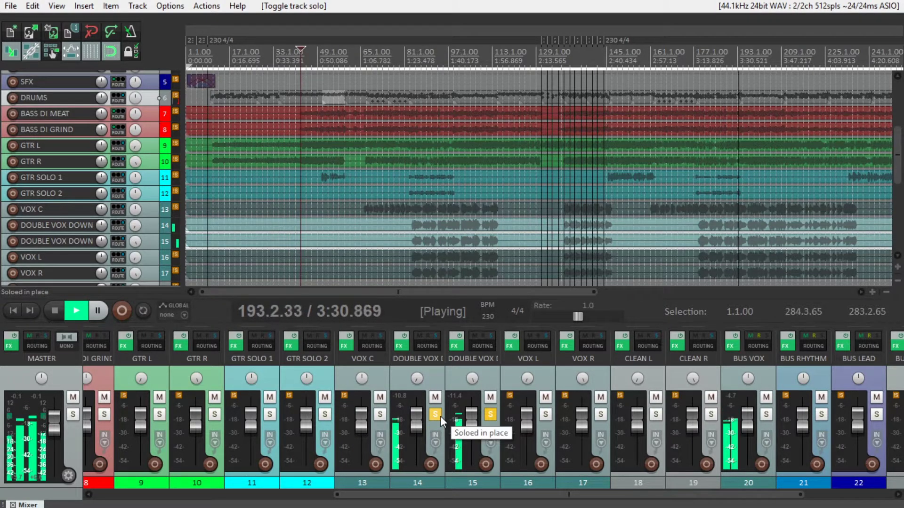
pyautogui.click(381, 413)
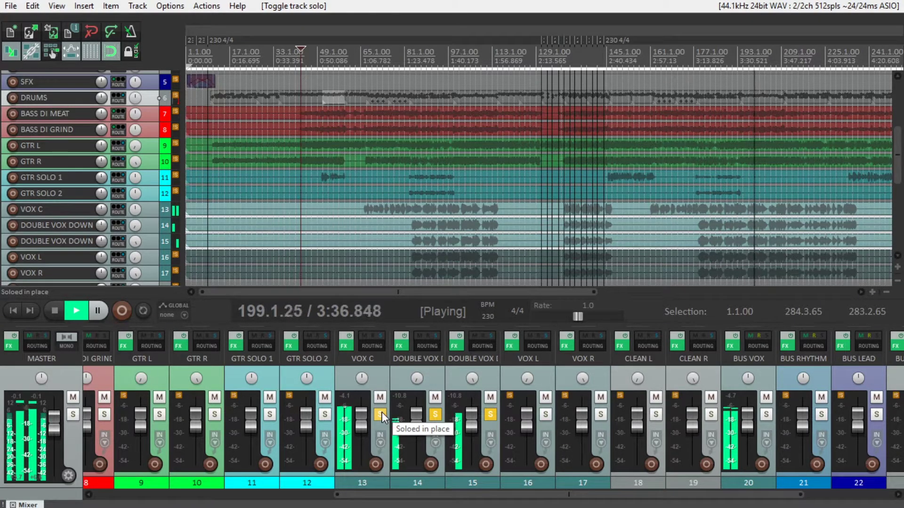
pyautogui.click(381, 414)
# - Switch the solo from the two DOUBLE VOX DOWN tracks to VOX L and VOX R
pyautogui.click(545, 414)
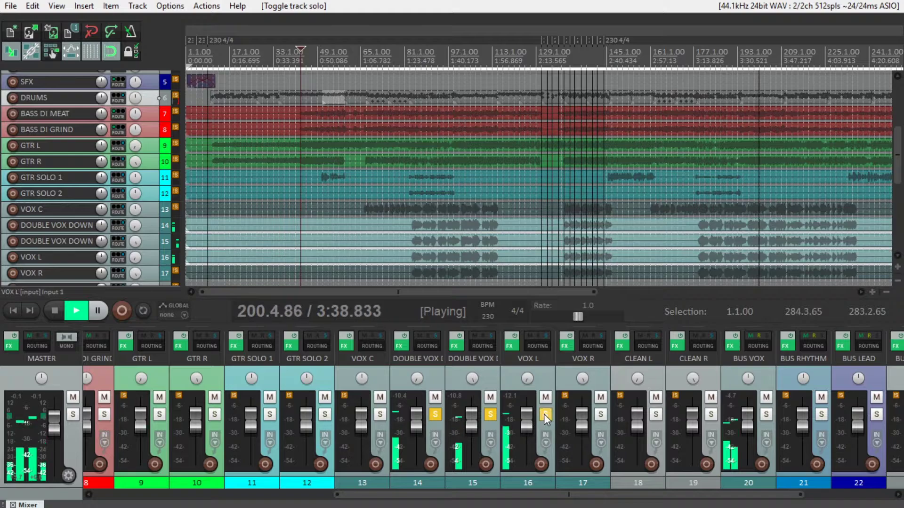
pyautogui.click(435, 415)
pyautogui.click(490, 417)
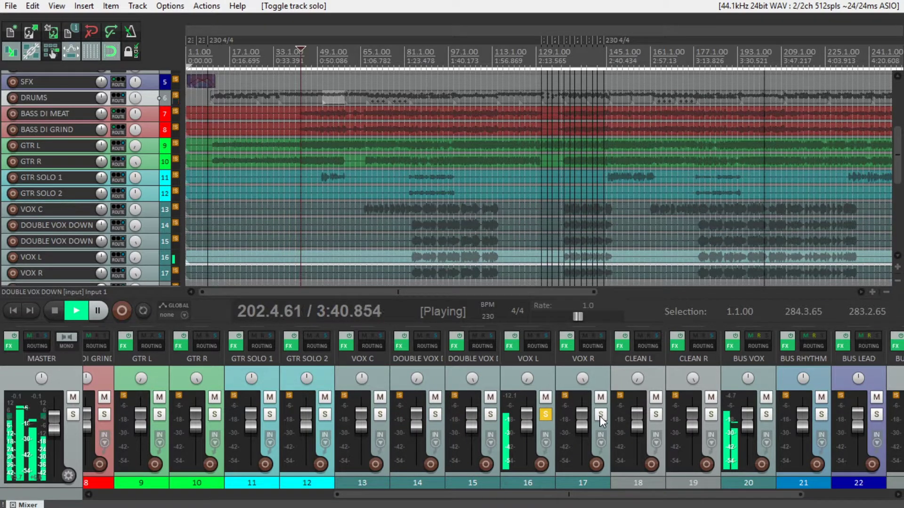
pyautogui.click(600, 416)
# - Review the ReaEQ and Soft Clipper/Limiter settings in the VOX L effects chain and close it
pyautogui.click(518, 346)
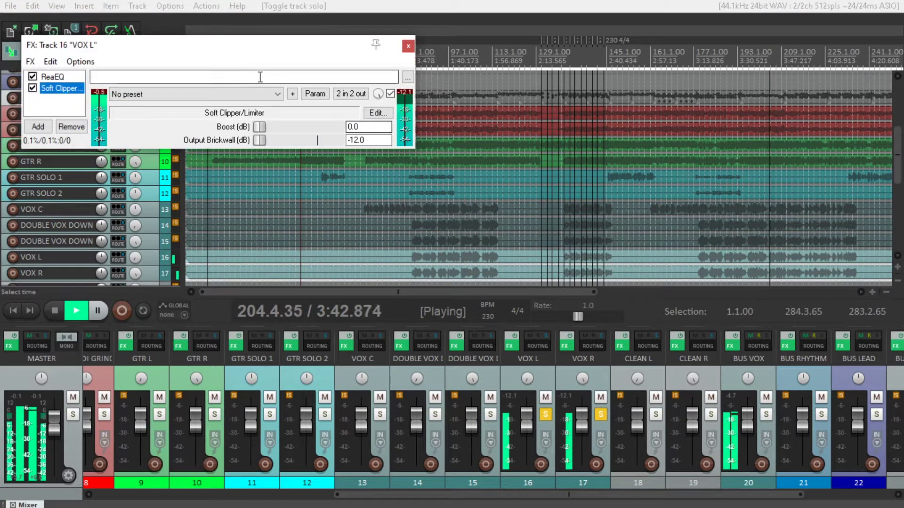
pyautogui.click(52, 77)
pyautogui.click(58, 90)
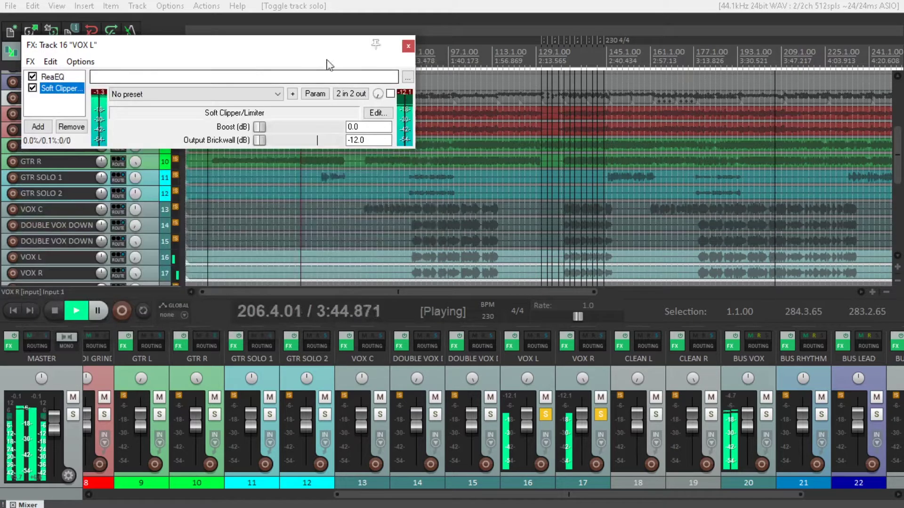
pyautogui.click(403, 45)
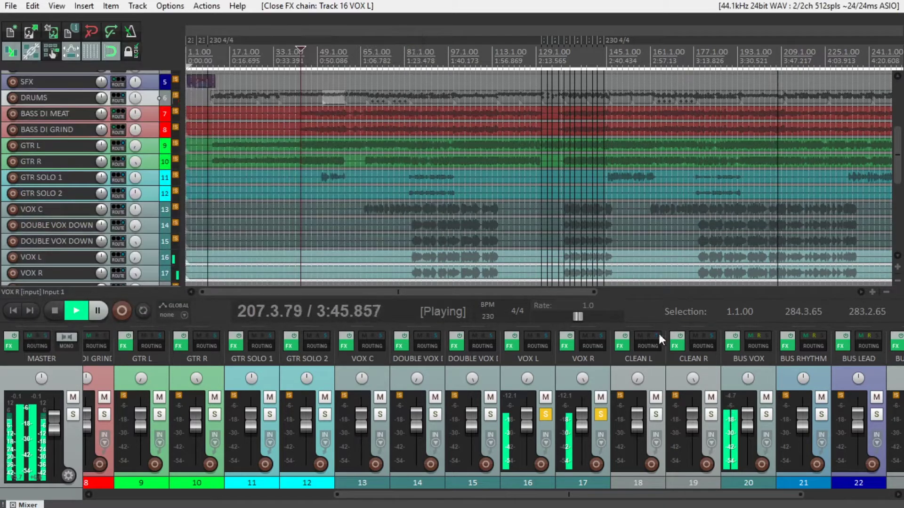
# - Review the Soft Clipper/Limiter and ReaEQ settings of VOX R, close its chain, and clear the VOX L and VOX R solos
pyautogui.click(568, 346)
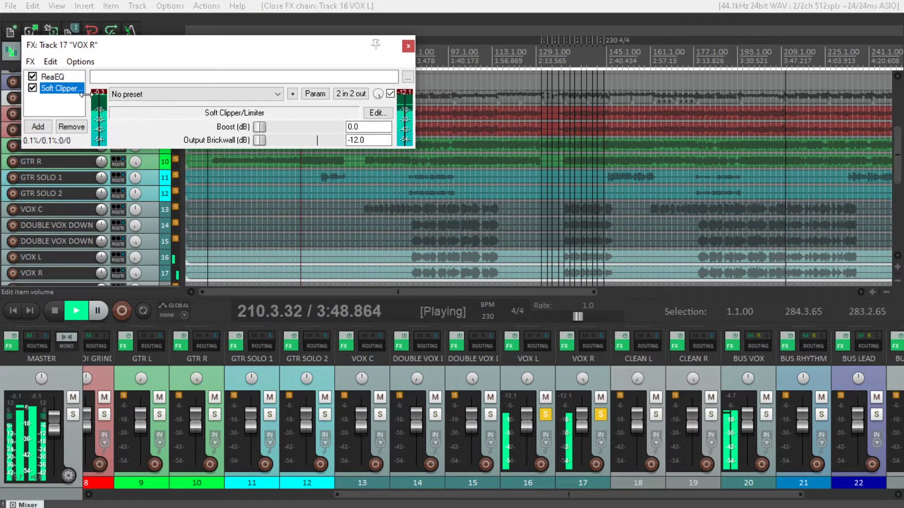
pyautogui.click(52, 76)
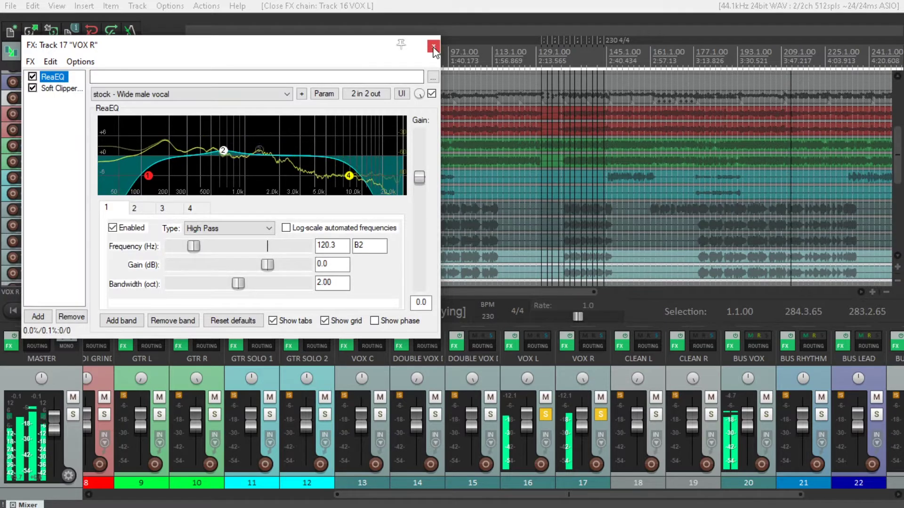
pyautogui.click(433, 46)
pyautogui.click(546, 415)
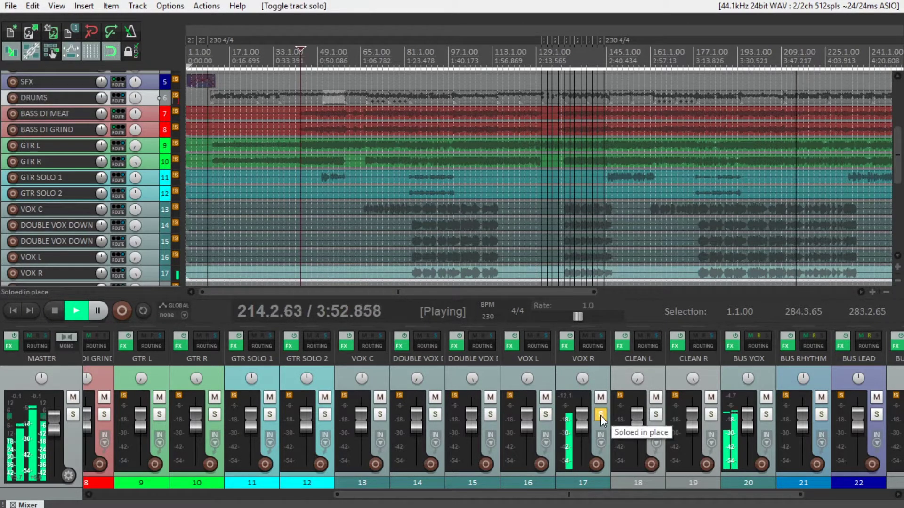
pyautogui.click(601, 414)
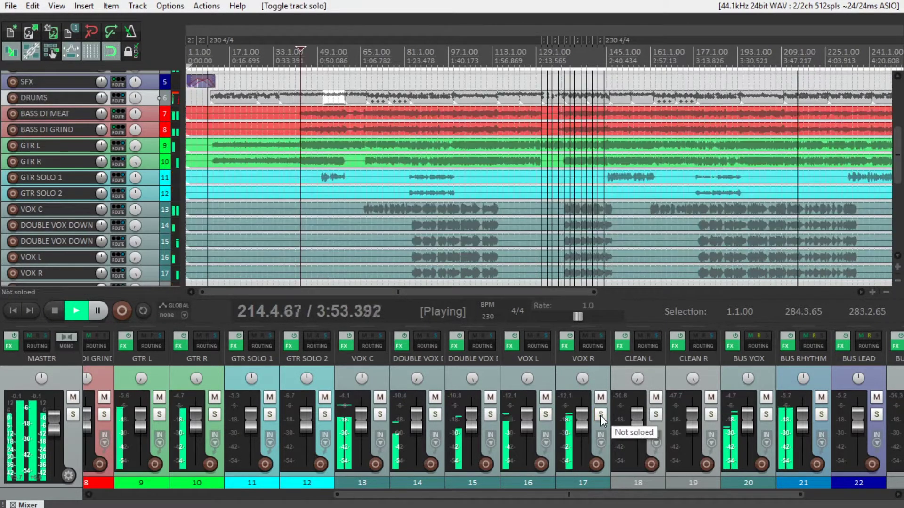
# - Listen to BUS VOX in solo while looking over its neighbouring mixer tracks, and clear the solo
pyautogui.click(770, 416)
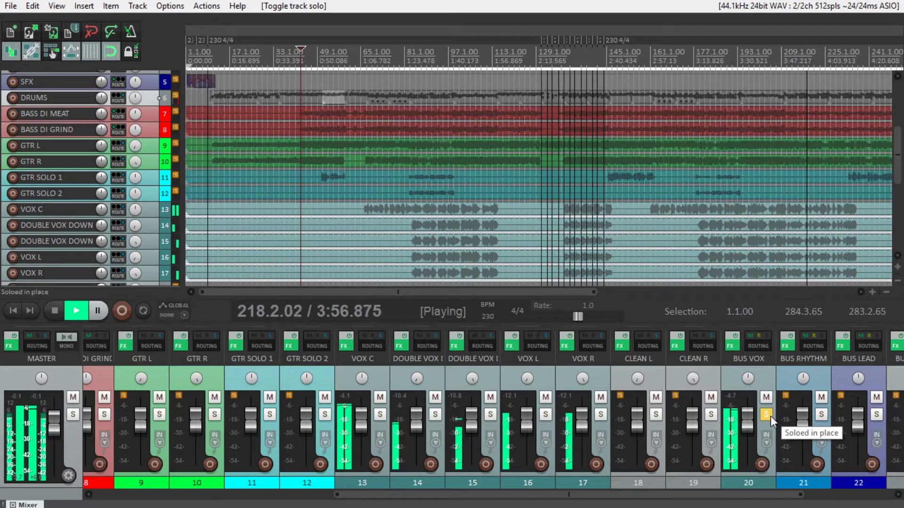
pyautogui.hscroll(3, 770, 416)
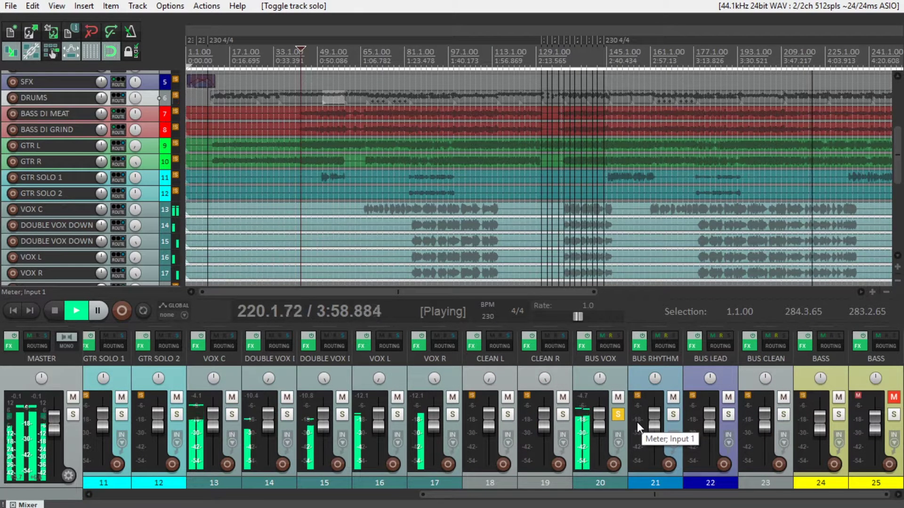
pyautogui.hscroll(-3, 637, 422)
pyautogui.hscroll(3, 637, 422)
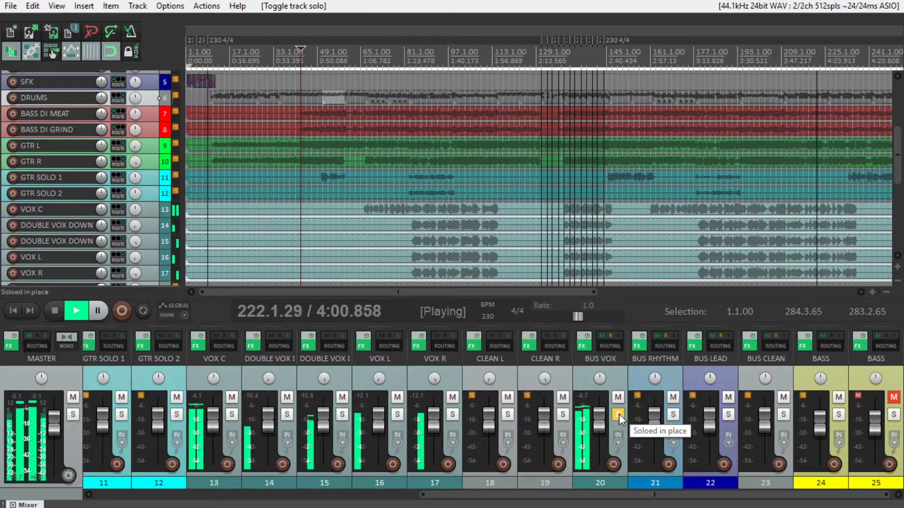
pyautogui.click(619, 414)
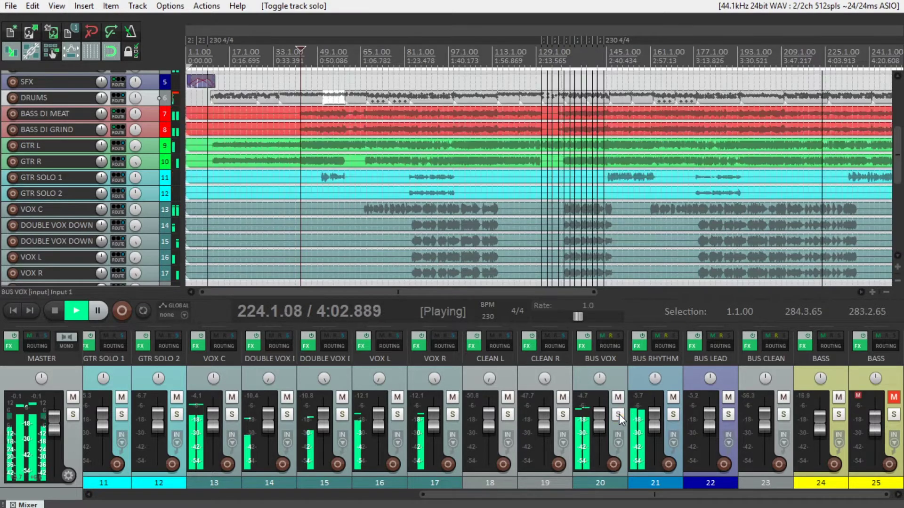
# - Solo BUS RHYTHM, review the BUS VOX effects chain from ReaEQ through Soft Clipper/Limiter, and close it
pyautogui.click(673, 415)
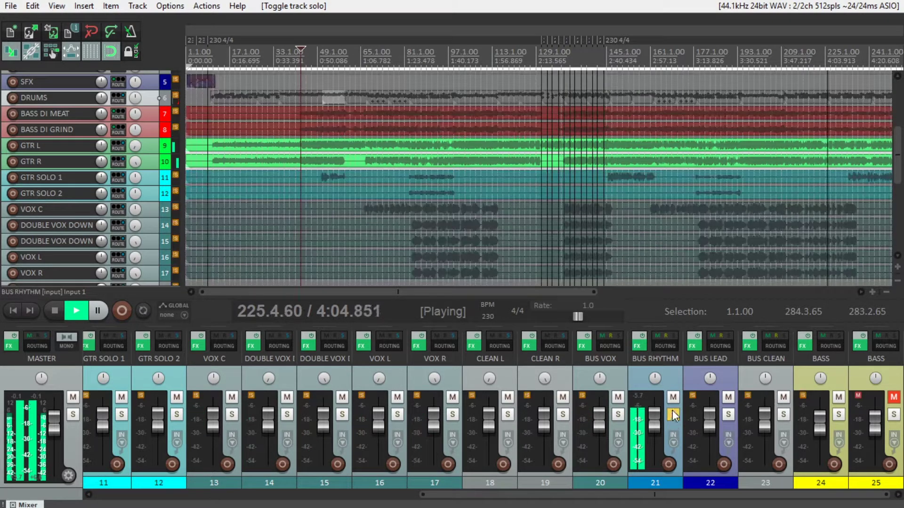
pyautogui.click(582, 346)
pyautogui.click(149, 127)
pyautogui.click(150, 138)
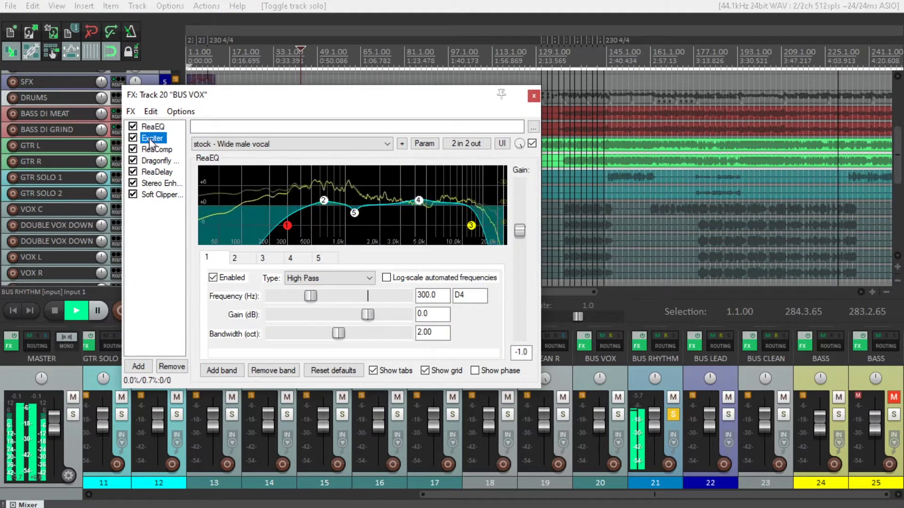
pyautogui.click(151, 149)
pyautogui.click(151, 163)
pyautogui.click(154, 171)
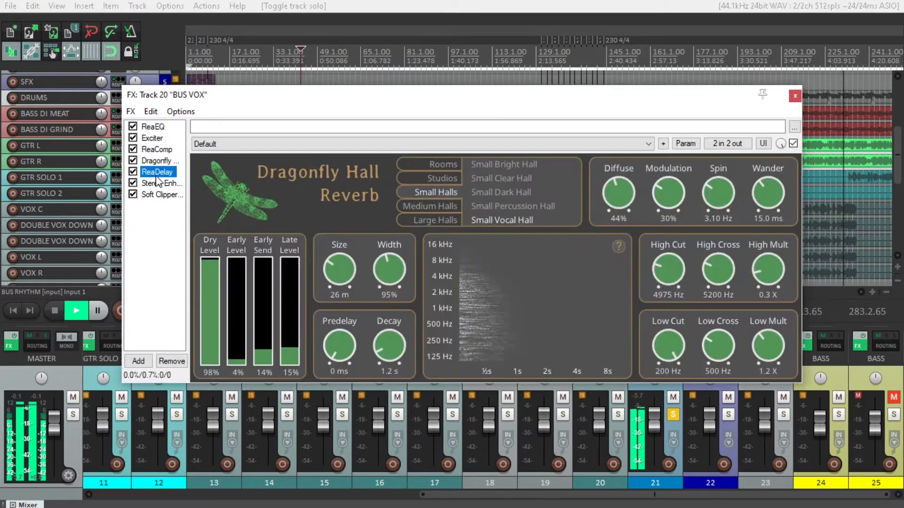
pyautogui.click(157, 183)
pyautogui.click(160, 195)
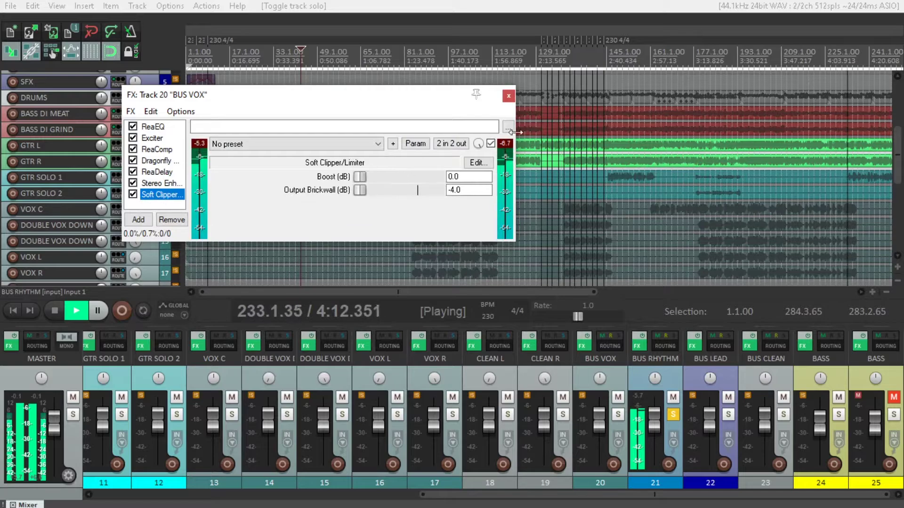
pyautogui.click(509, 96)
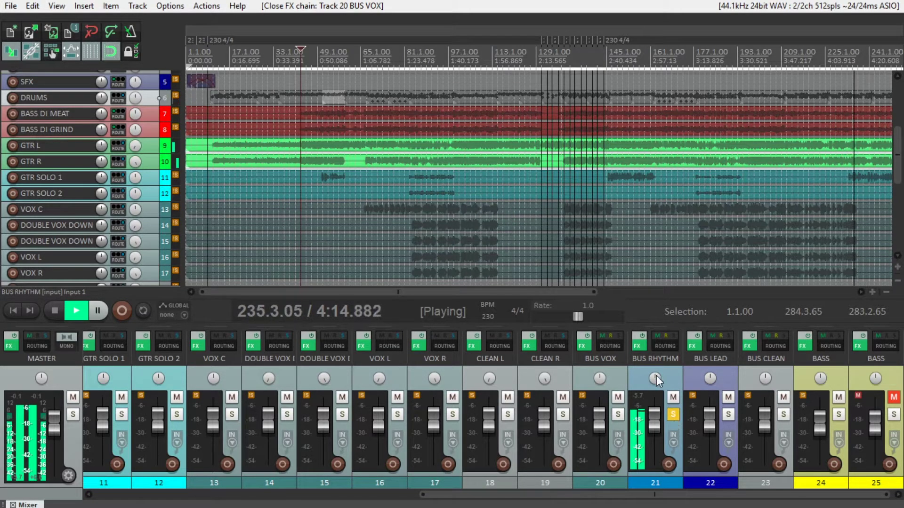
# - Review the ReaEQ and ReaXcomp settings in the BUS RHYTHM effects chain and close it
pyautogui.click(638, 346)
pyautogui.click(72, 81)
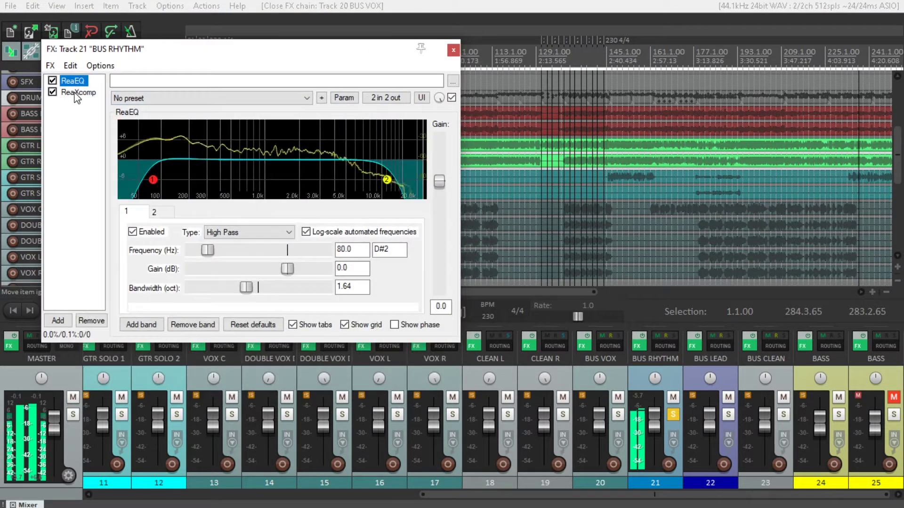
pyautogui.click(77, 93)
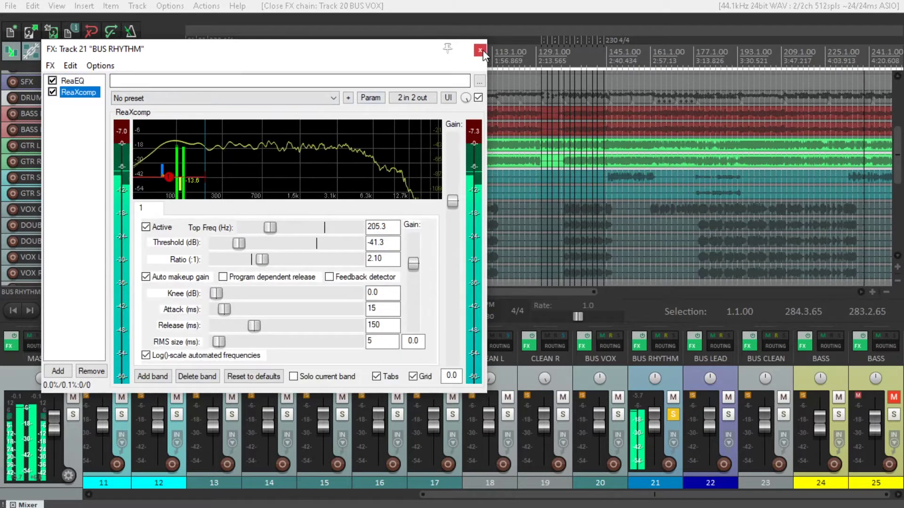
pyautogui.click(486, 50)
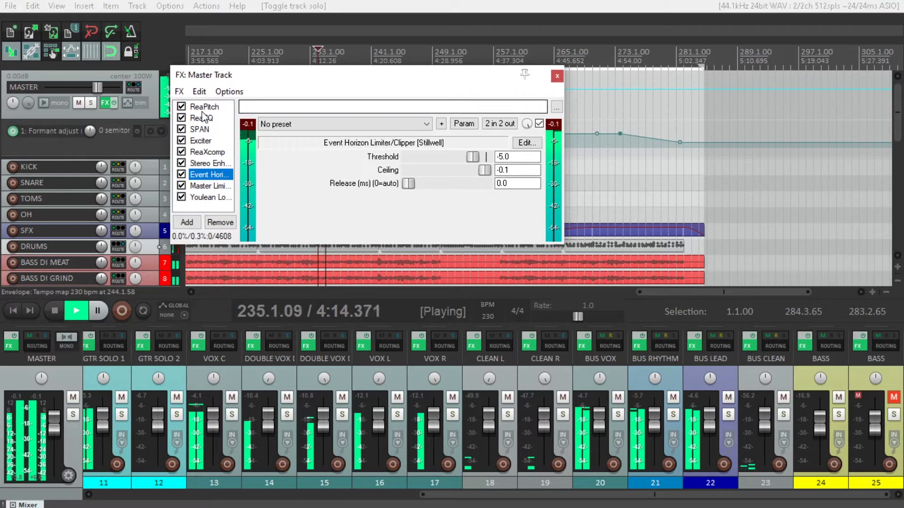
# - Review the master track's effects chain from ReaPitch and ReaEQ through Master Limiter to the Youlean Loudness Meter
pyautogui.click(204, 107)
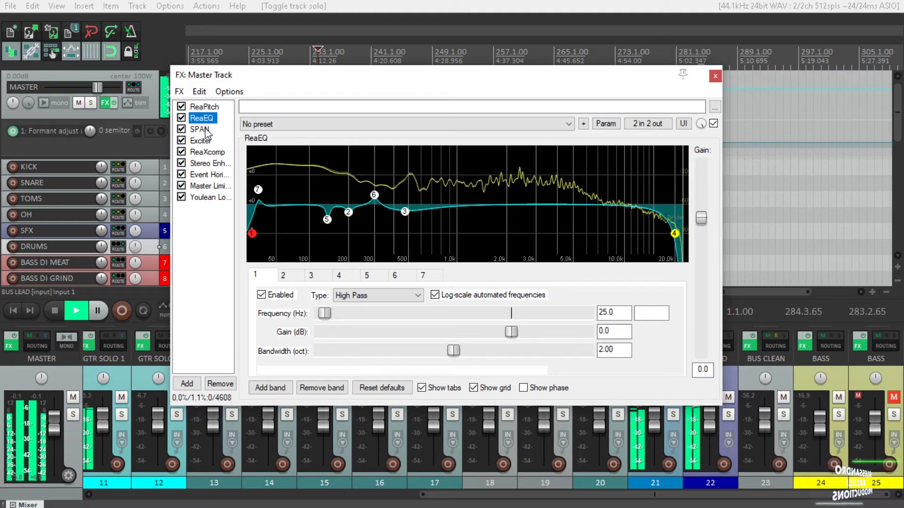
pyautogui.click(201, 130)
pyautogui.click(202, 141)
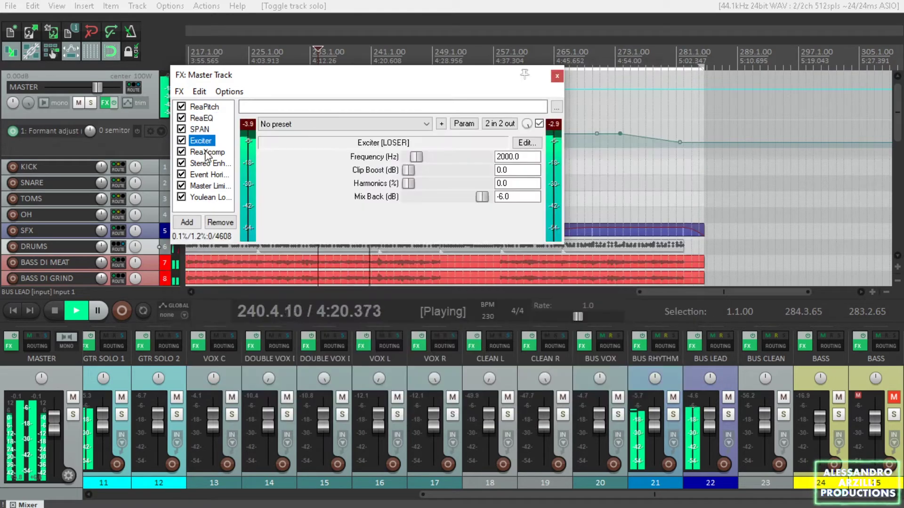
pyautogui.click(206, 152)
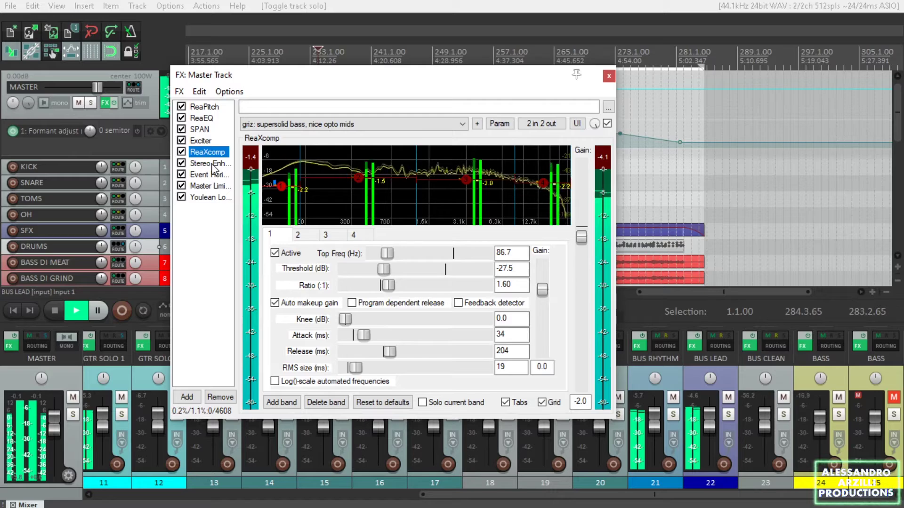
pyautogui.click(210, 163)
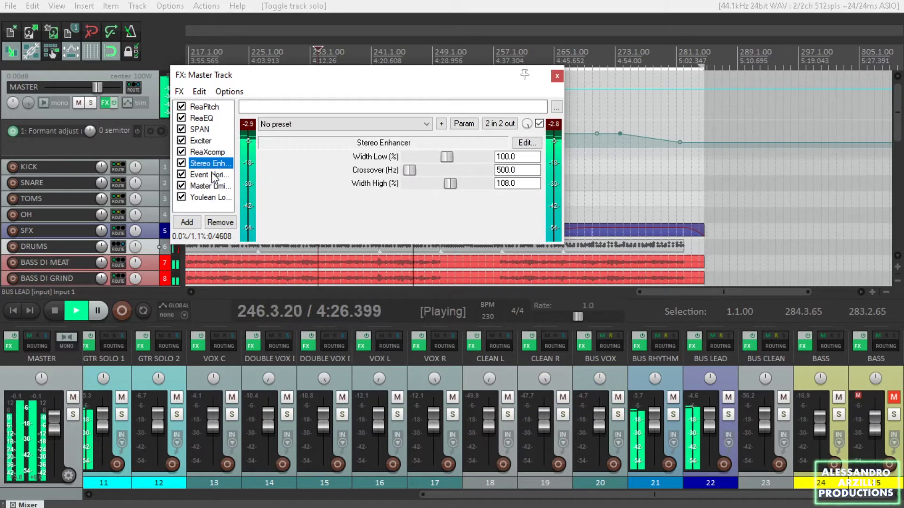
pyautogui.click(214, 176)
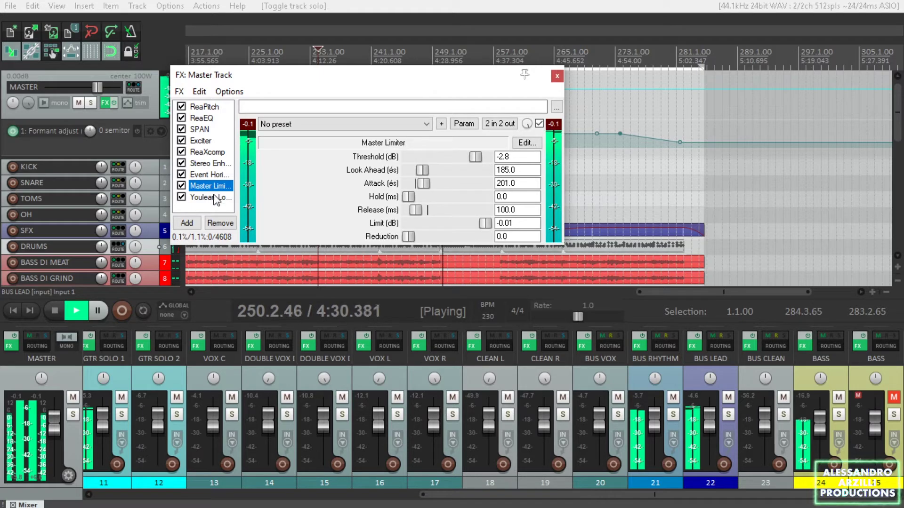
pyautogui.click(213, 198)
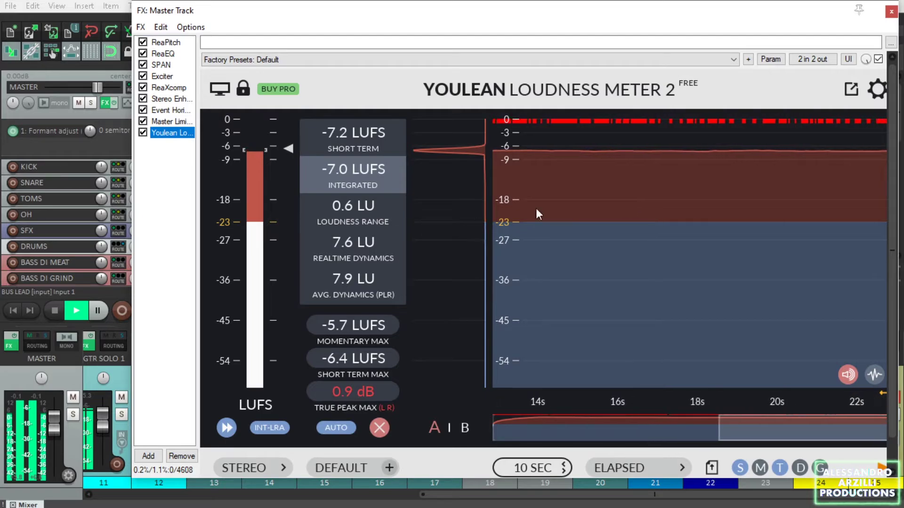
# - Watch the master ReaPitch formant shift automation play, replay it from about 4:54, and close the chain
pyautogui.click(166, 42)
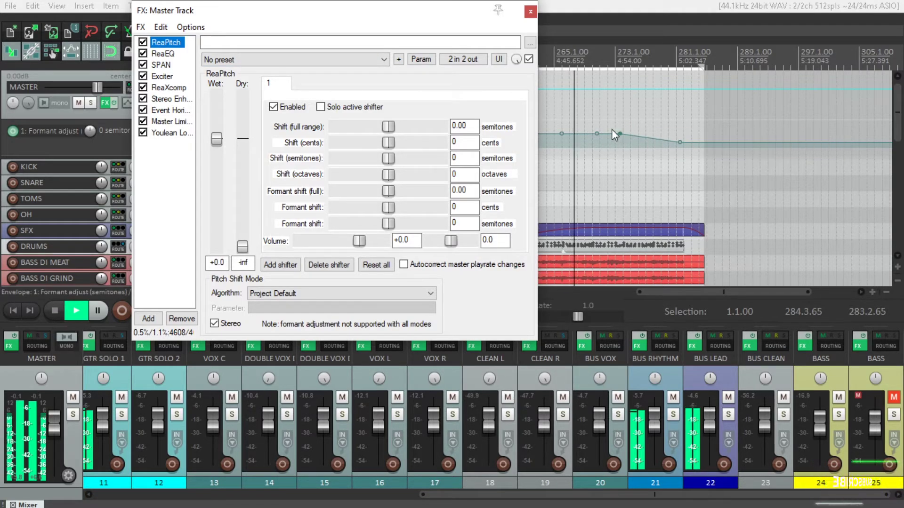
pyautogui.moveTo(673, 146)
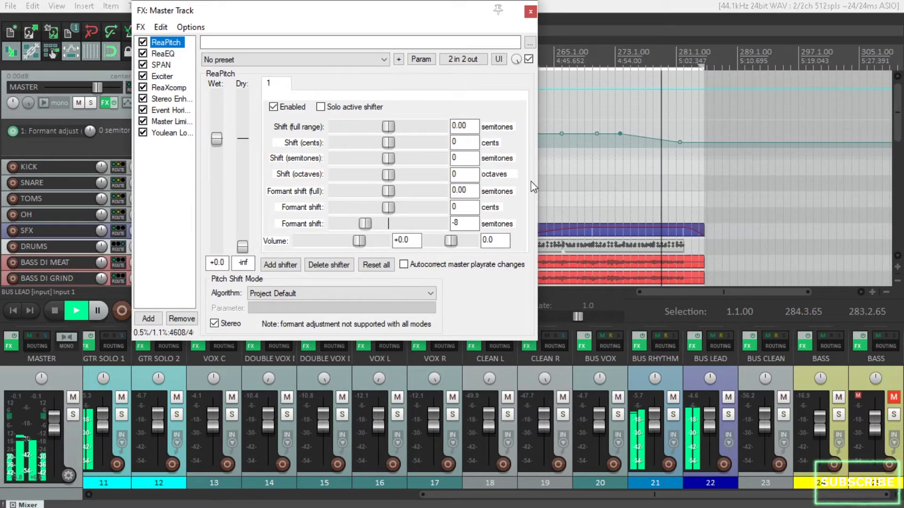
pyautogui.click(623, 89)
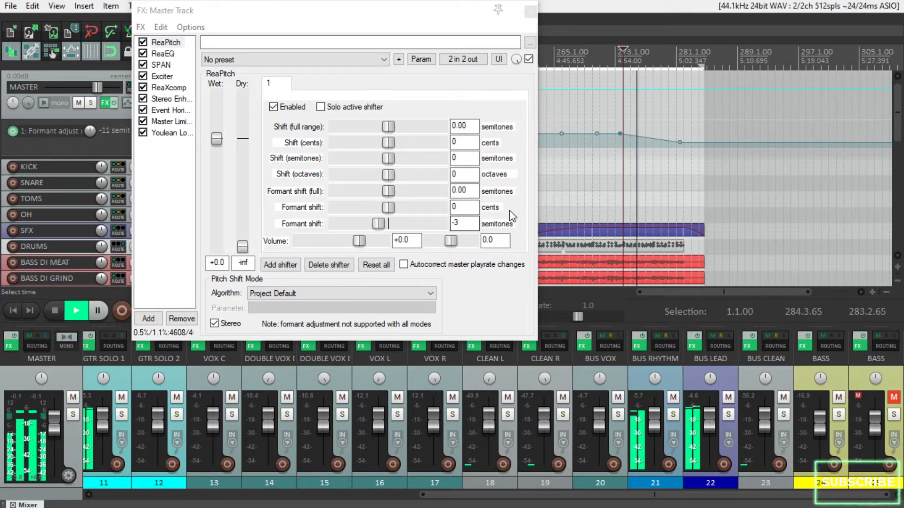
pyautogui.click(531, 12)
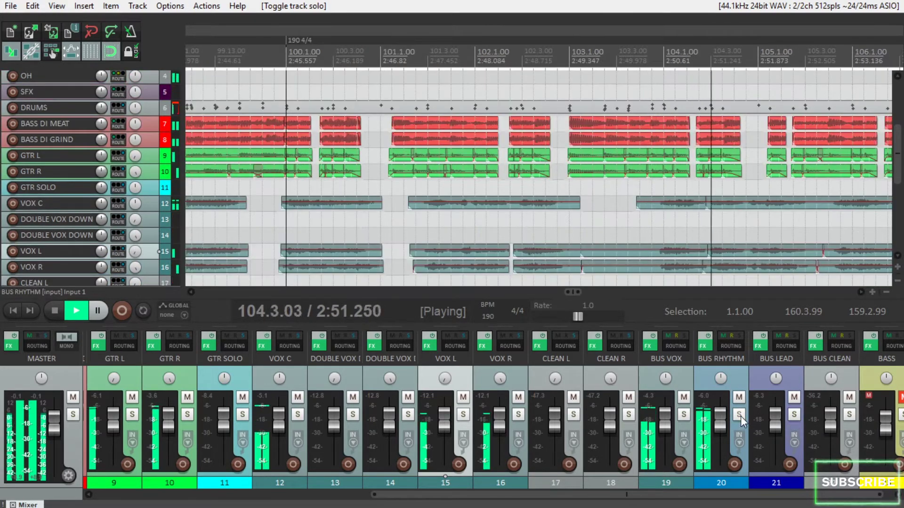
# - Listen to the BASS DI MEAT and BASS DI GRIND tracks in solo
pyautogui.scroll(5, 296, 397)
pyautogui.click(460, 415)
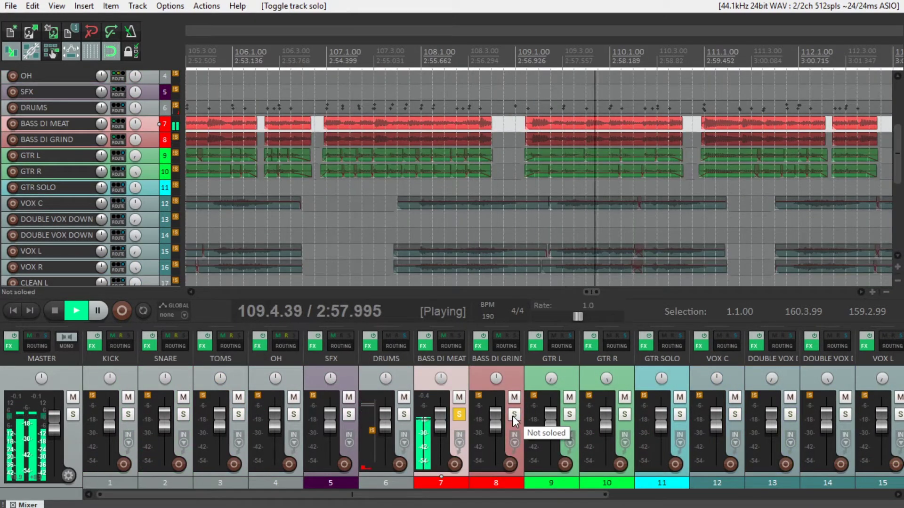
pyautogui.click(515, 414)
# - Listen to BUS RHYTHM and BUS VOX in solo one after the other, clearing each solo
pyautogui.scroll(-5, 612, 400)
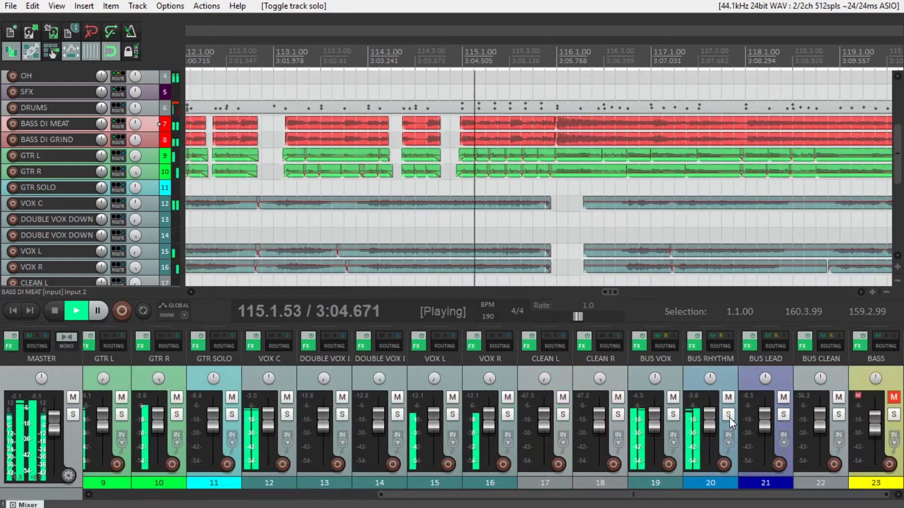
pyautogui.keyDown('ctrl'); pyautogui.click(728, 414); pyautogui.keyUp('ctrl')
pyautogui.click(728, 414)
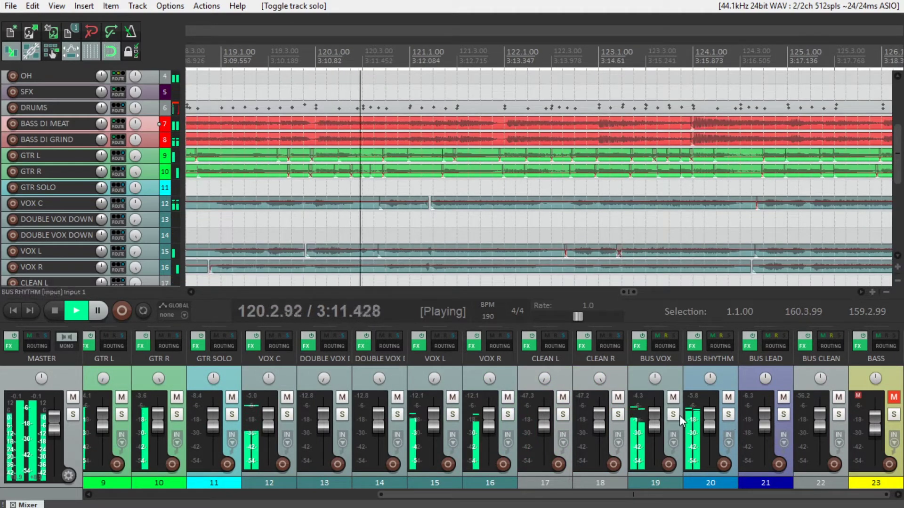
pyautogui.click(673, 414)
pyautogui.click(674, 414)
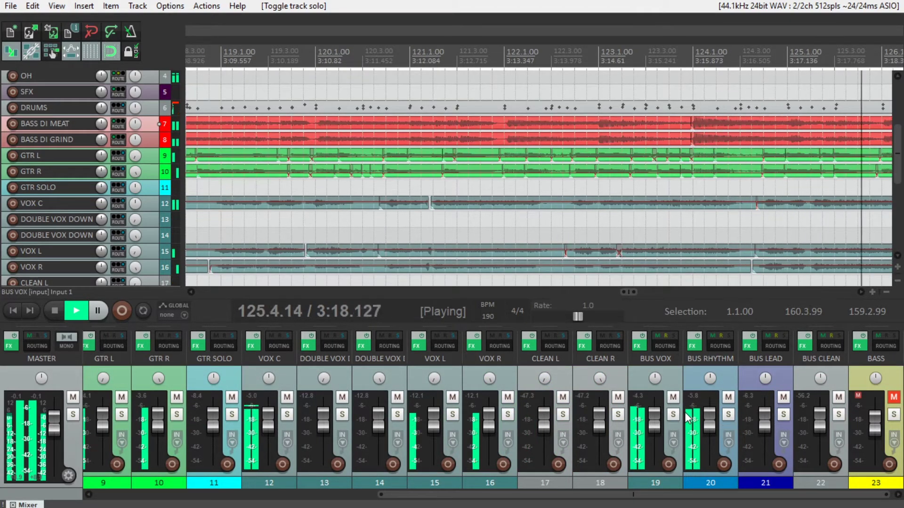
# - Listen to the DRUMS track in solo and clear the solo
pyautogui.scroll(5, 685, 412)
pyautogui.click(404, 415)
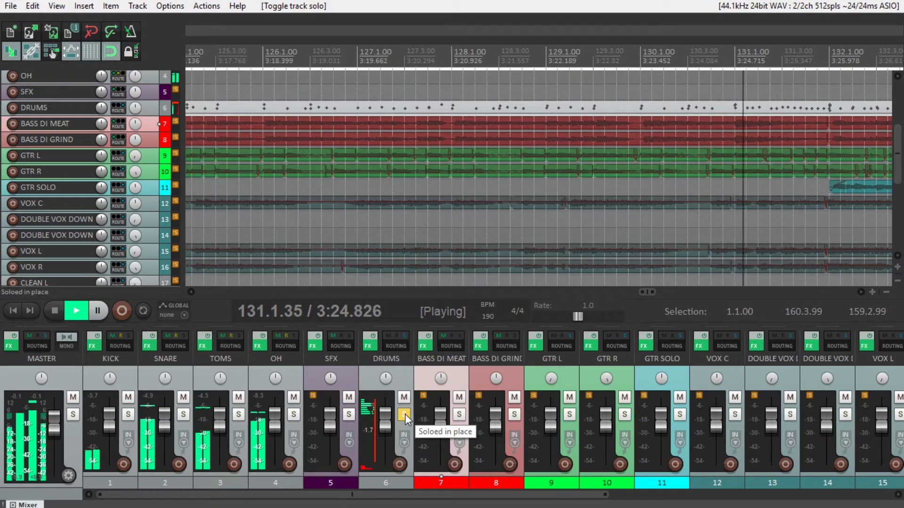
pyautogui.click(404, 414)
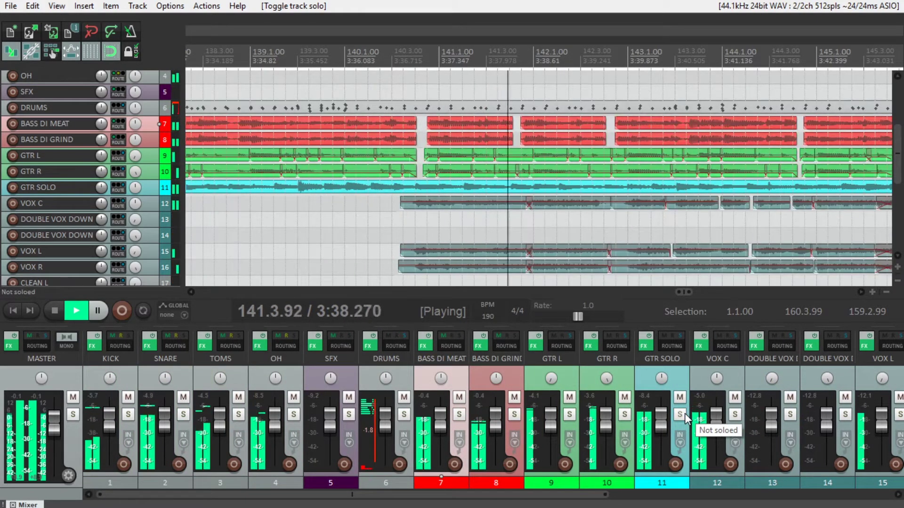
# - Restart playback from about bar 144 to hear the passage leading into the 90 BPM section, and solo BASS DI MEAT
pyautogui.press('space')
pyautogui.scroll(-5, 539, 188)
pyautogui.scroll(2, 538, 188)
pyautogui.click(538, 52)
pyautogui.press('space')
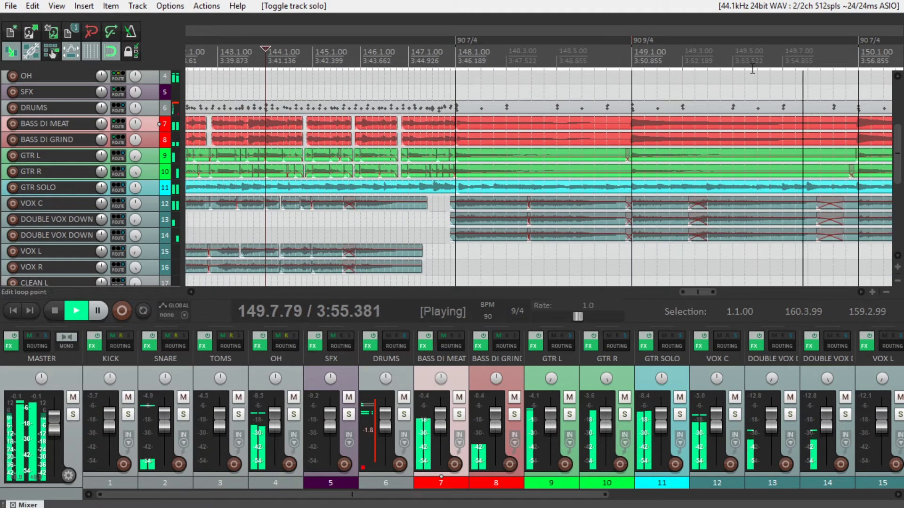
pyautogui.click(459, 415)
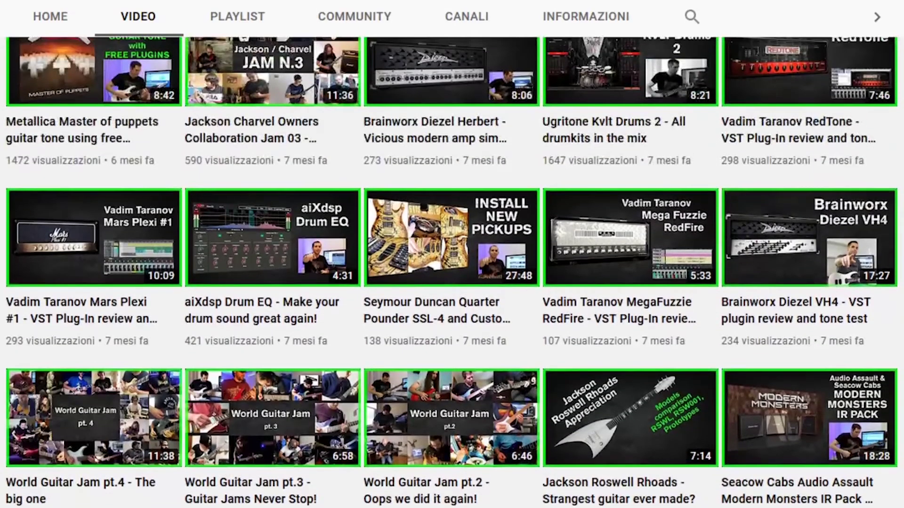
# - Browse the YouTube channel's uploaded videos from the older entries up to the newest
pyautogui.scroll(9, 452, 272)
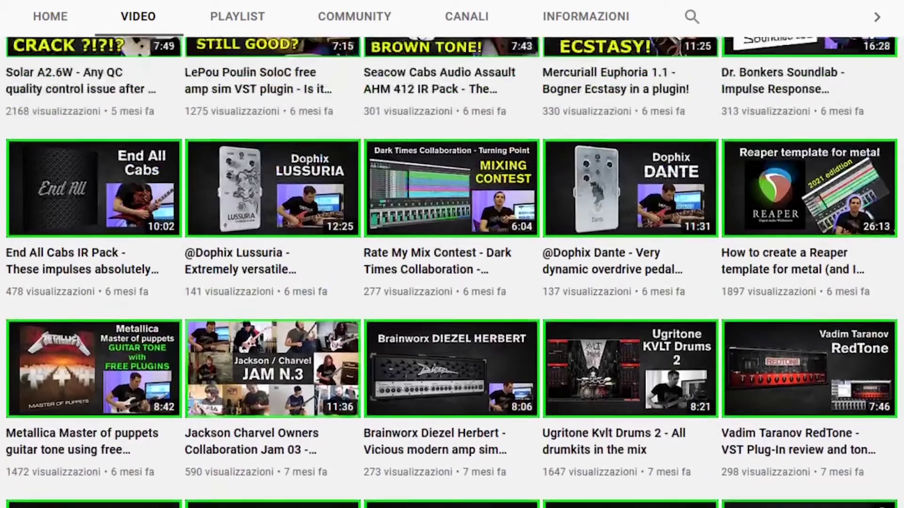
pyautogui.scroll(9, 452, 272)
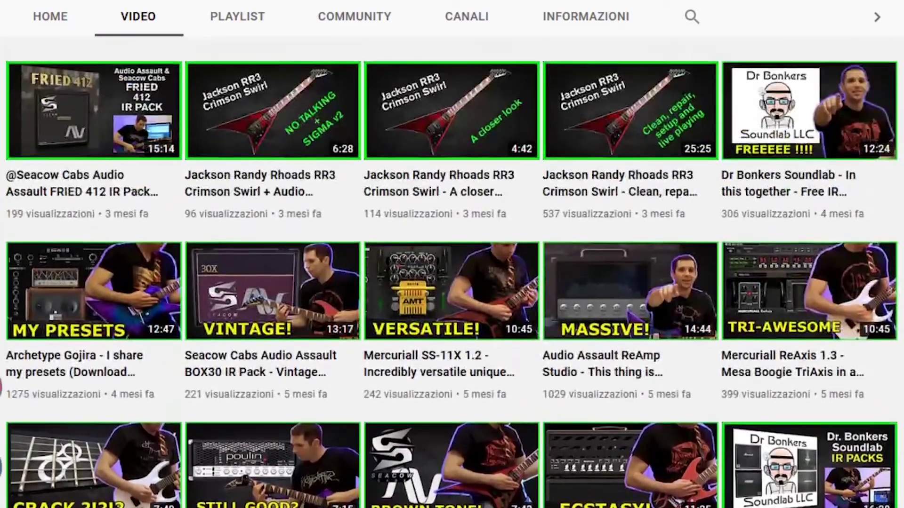
pyautogui.scroll(10, 452, 272)
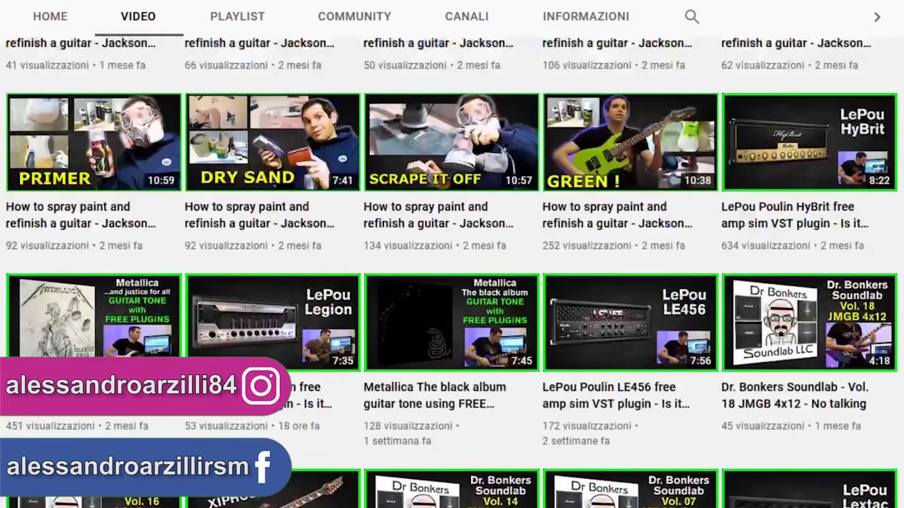
pyautogui.scroll(10, 452, 272)
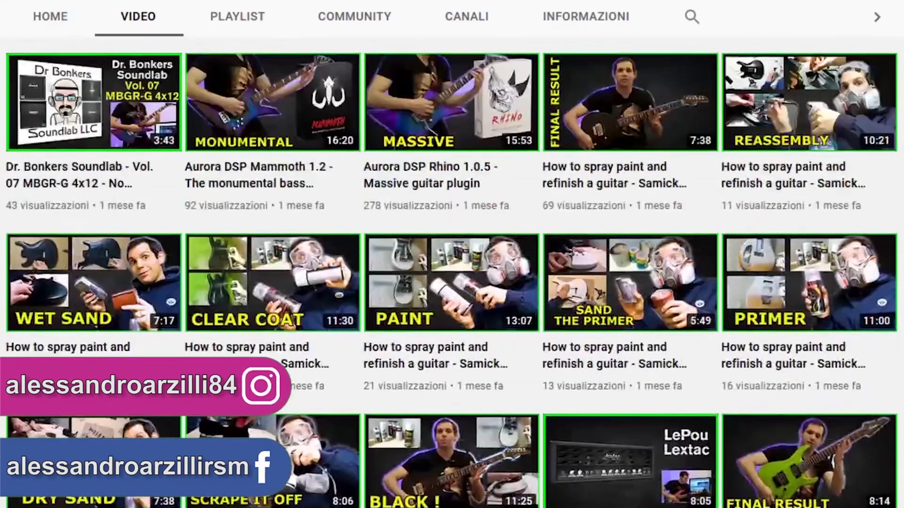
pyautogui.scroll(10, 452, 272)
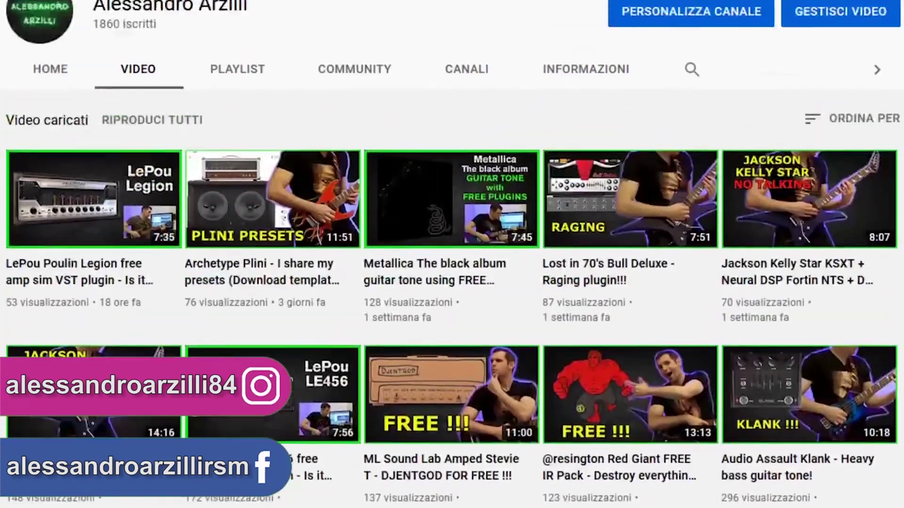
pyautogui.scroll(2, 452, 272)
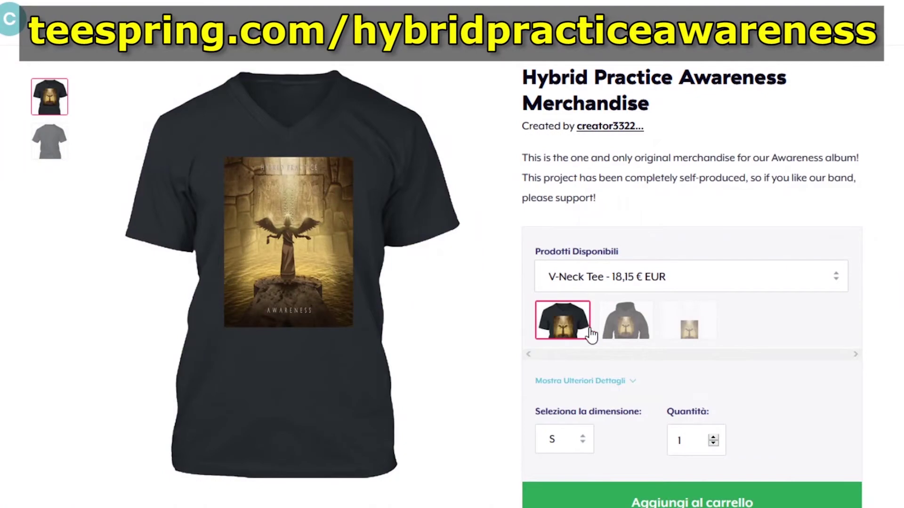
# - View the hoodie in the Hybrid Practice Awareness merchandise on Teespring, and look through the releases on the artist's Bandcamp page
pyautogui.click(622, 334)
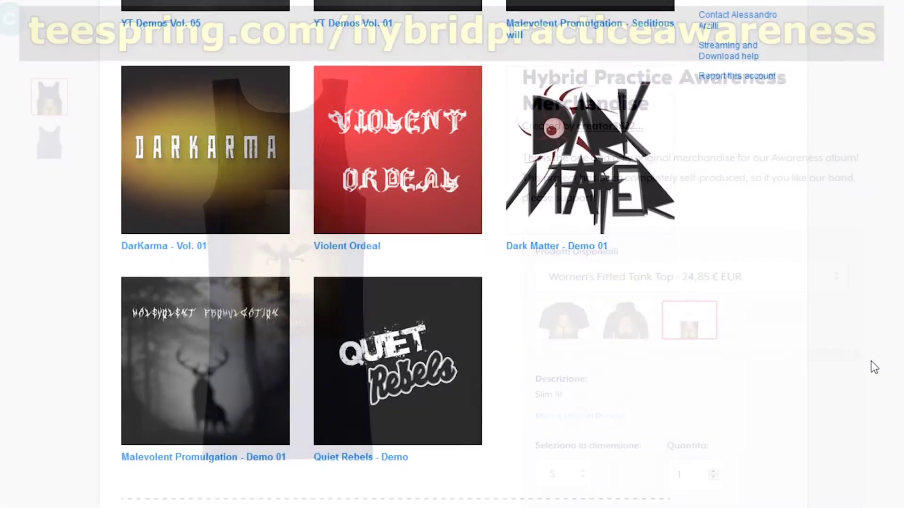
pyautogui.scroll(4, 871, 361)
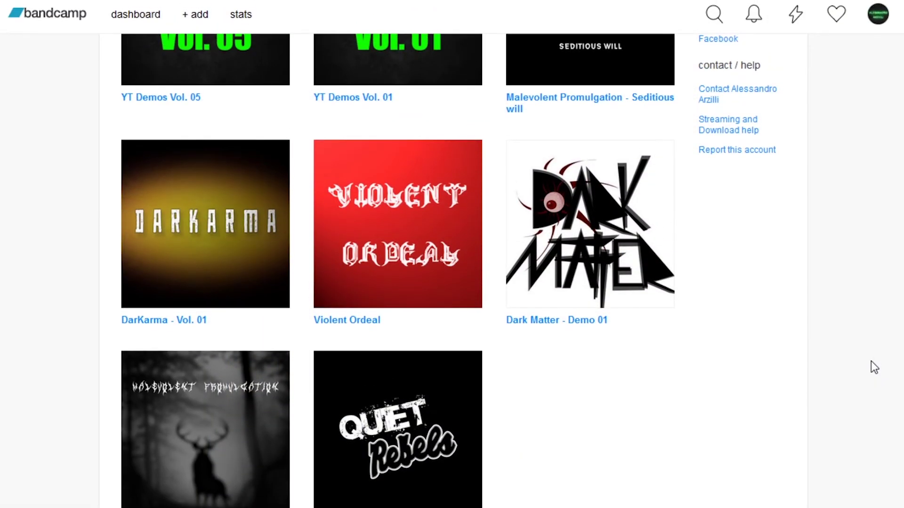
pyautogui.scroll(5, 871, 360)
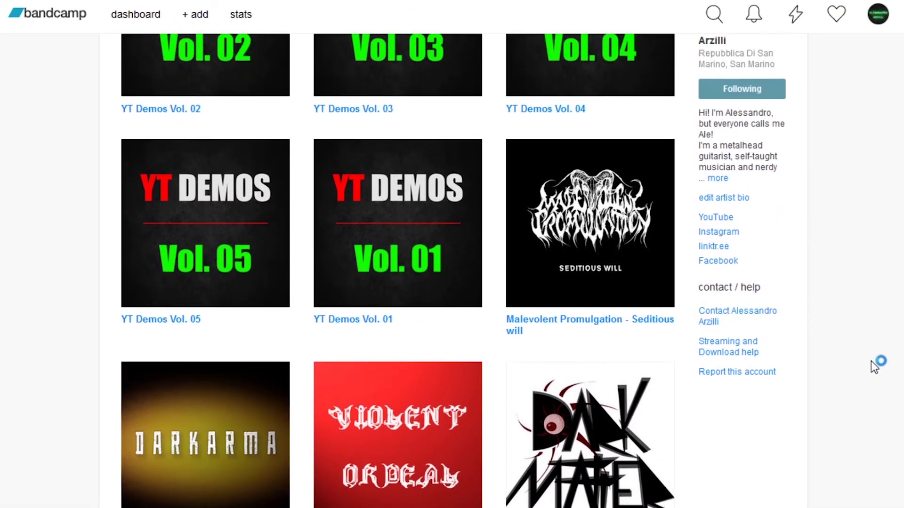
# - Switch to the Facebook group "Amp Sims and VST plugins for metalheads" and look through its discussion posts and popular post topics
pyautogui.scroll(5, 871, 362)
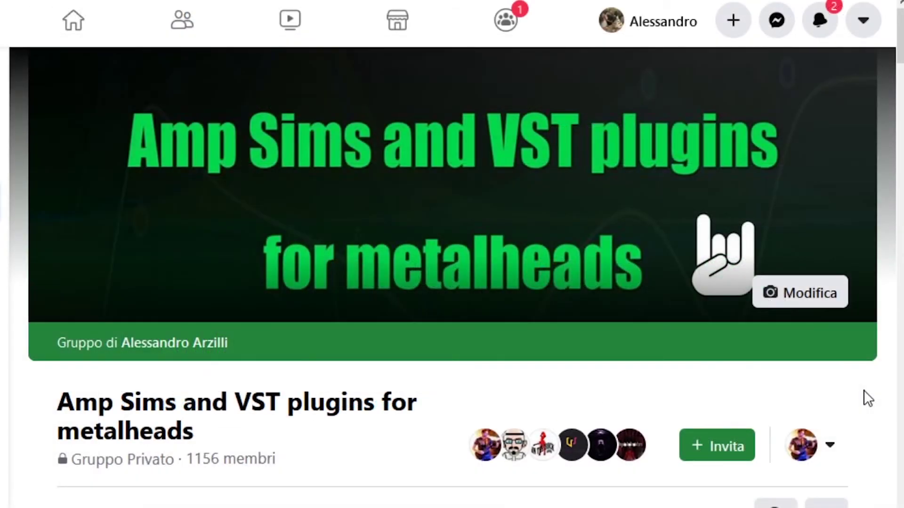
pyautogui.scroll(-5, 869, 399)
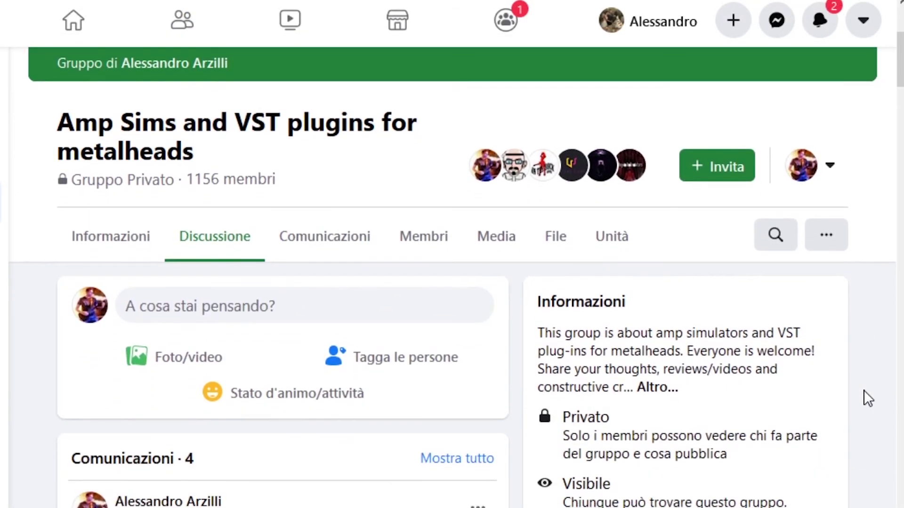
pyautogui.scroll(-8, 865, 391)
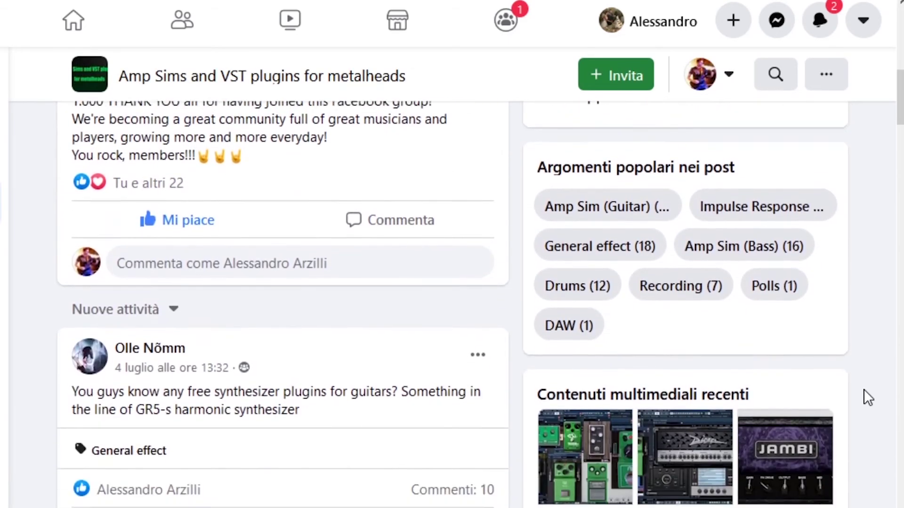
pyautogui.scroll(-5, 836, 324)
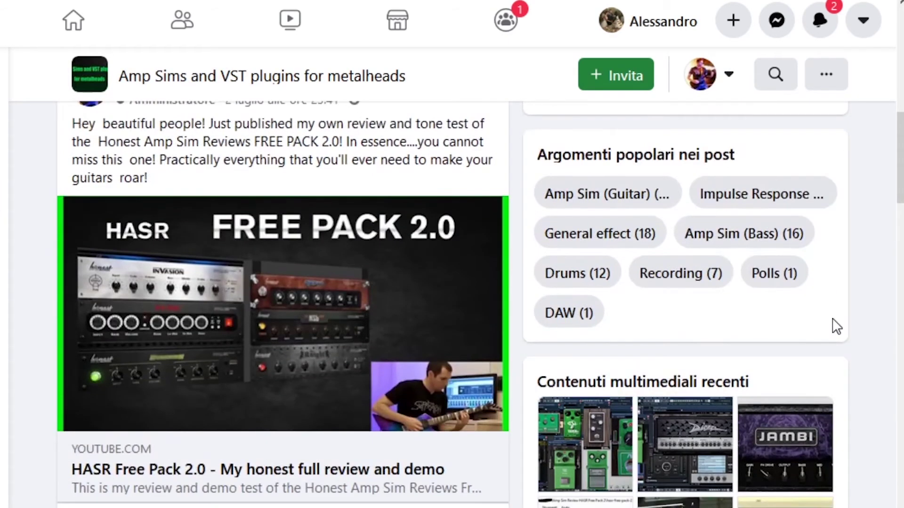
pyautogui.scroll(-10, 836, 326)
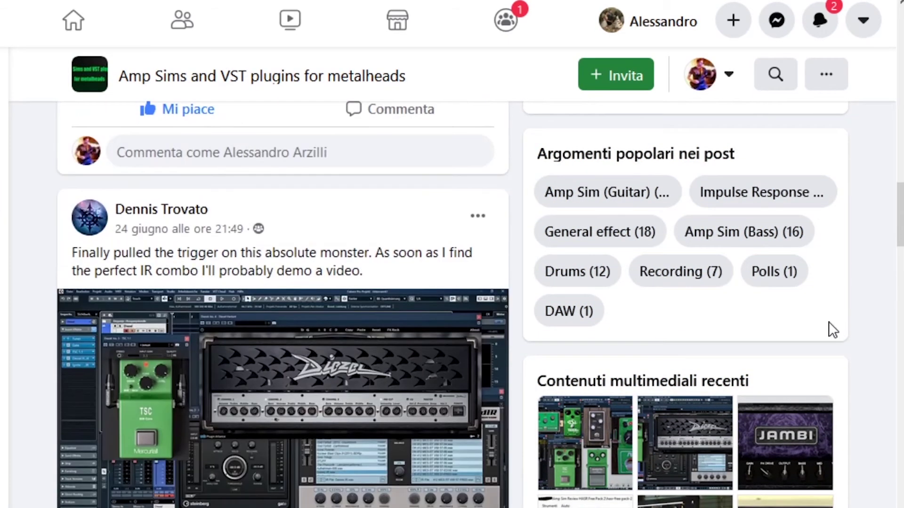
pyautogui.click(807, 201)
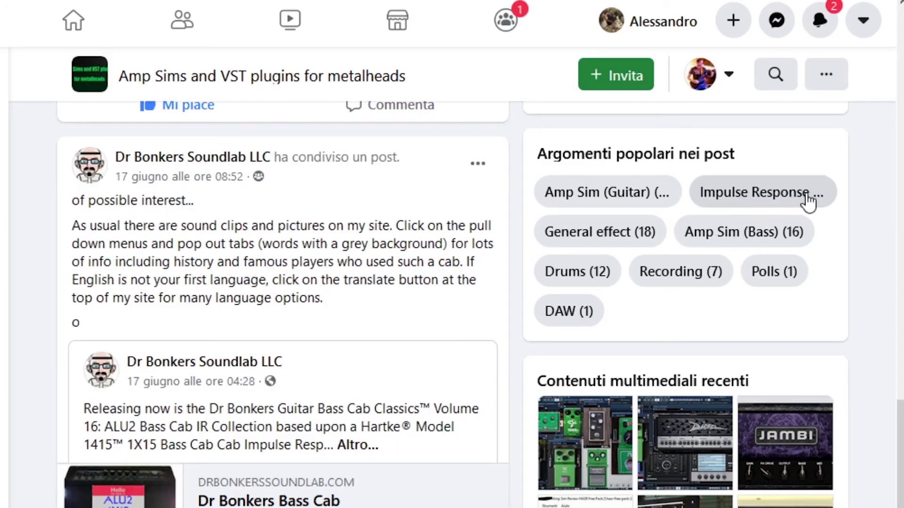
pyautogui.scroll(-10, 890, 330)
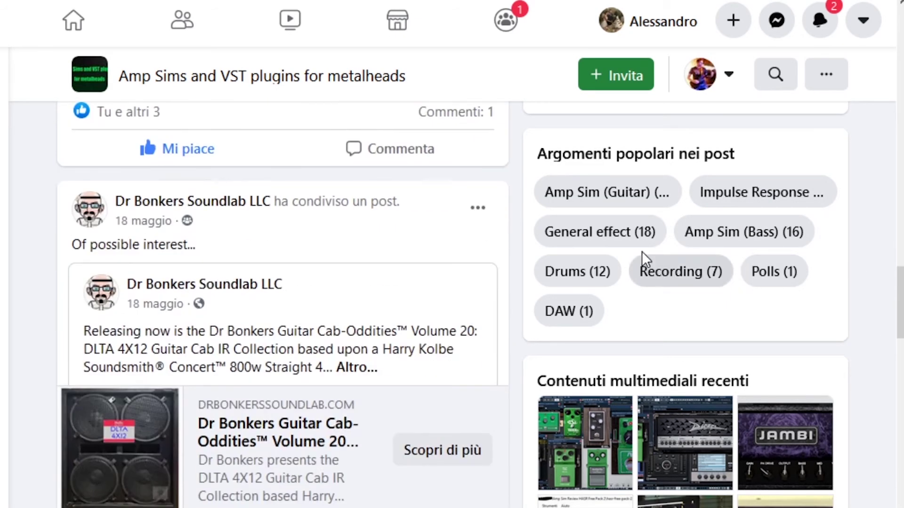
pyautogui.click(744, 232)
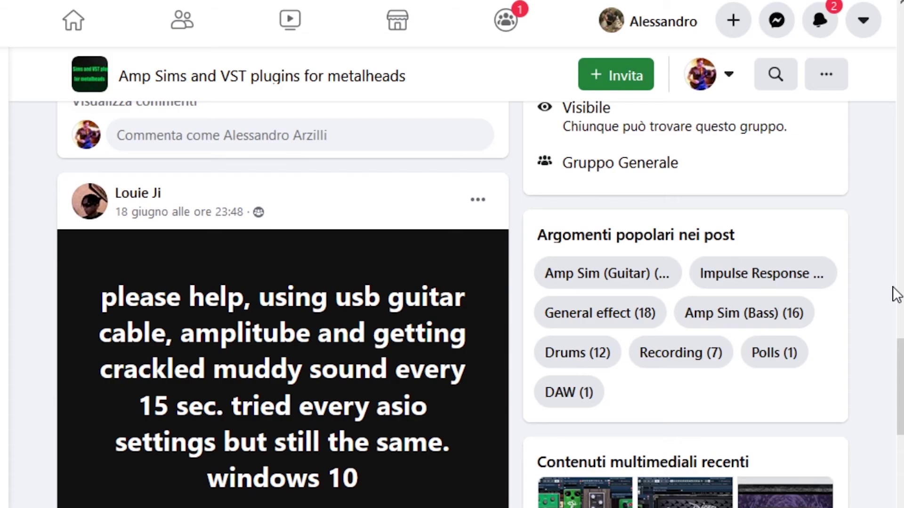
pyautogui.scroll(-12, 893, 293)
pyautogui.scroll(-4, 894, 292)
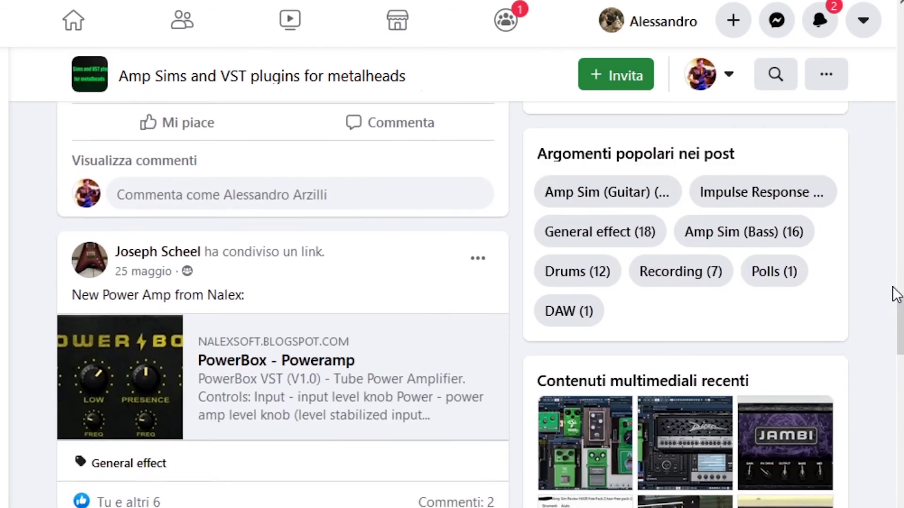